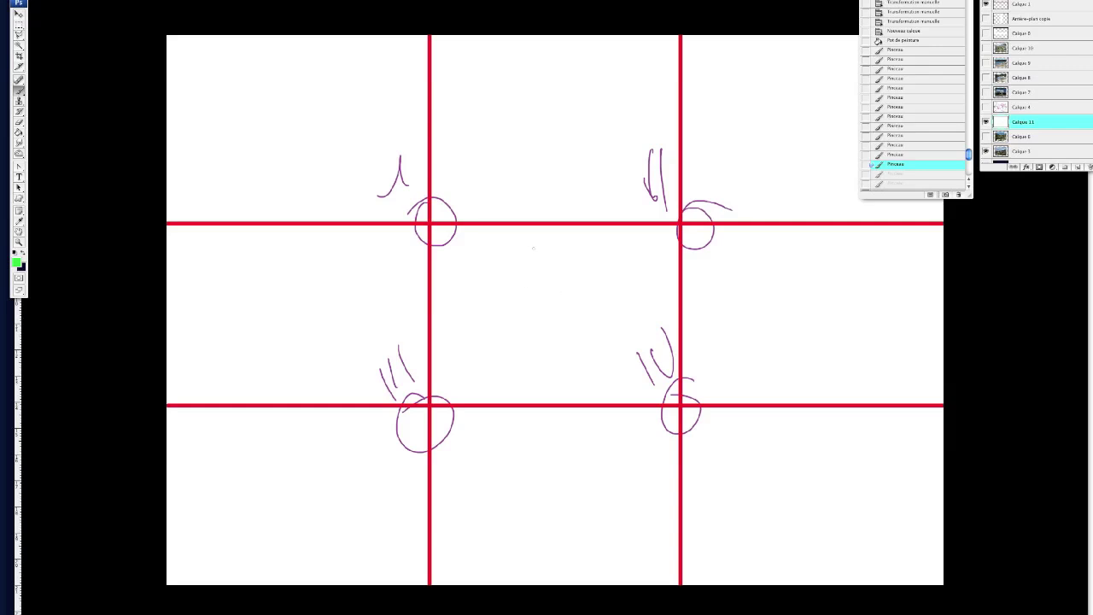
Step: Sketch three upright green rectangles with the Brush: one in the grid's centre and one around each of intersections III and IV
left_click_drag(534, 288, 529, 321)
mouse_move(524, 249)
left_mouse_down()
mouse_move(584, 244)
mouse_move(590, 355)
left_mouse_up()
mouse_move(531, 252)
left_mouse_down()
mouse_move(535, 338)
mouse_move(592, 354)
left_mouse_up()
left_click_drag(578, 258, 589, 389)
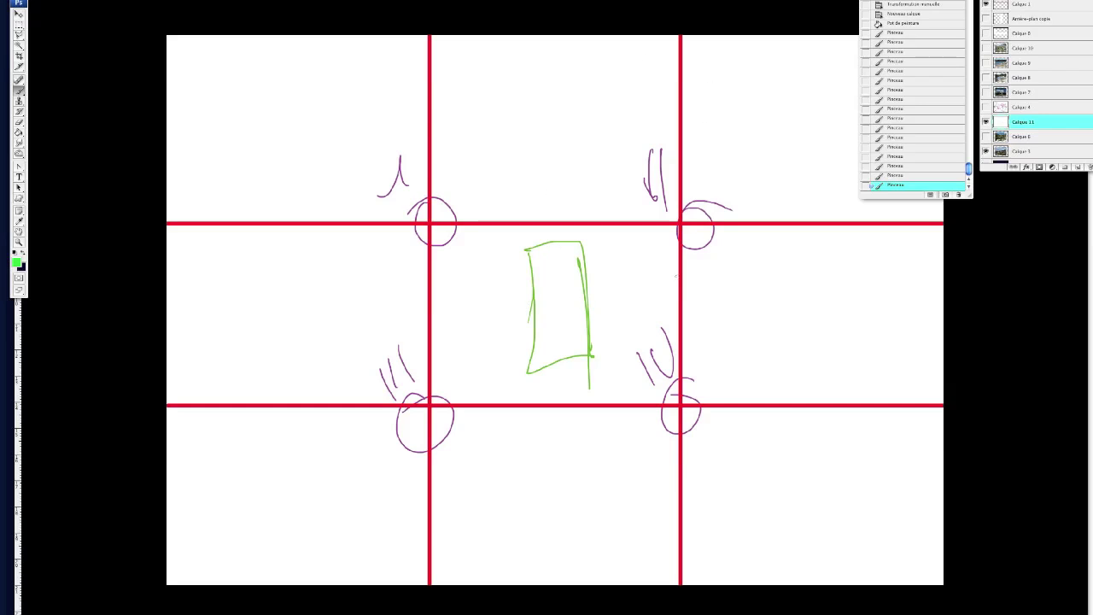
mouse_move(637, 309)
left_mouse_down()
mouse_move(649, 452)
mouse_move(626, 324)
mouse_move(728, 309)
mouse_move(738, 476)
left_mouse_up()
left_click_drag(652, 464, 750, 453)
left_click_drag(373, 334, 398, 479)
mouse_move(359, 340)
left_mouse_down()
mouse_move(465, 312)
mouse_move(474, 471)
left_mouse_up()
left_click_drag(401, 463, 473, 468)
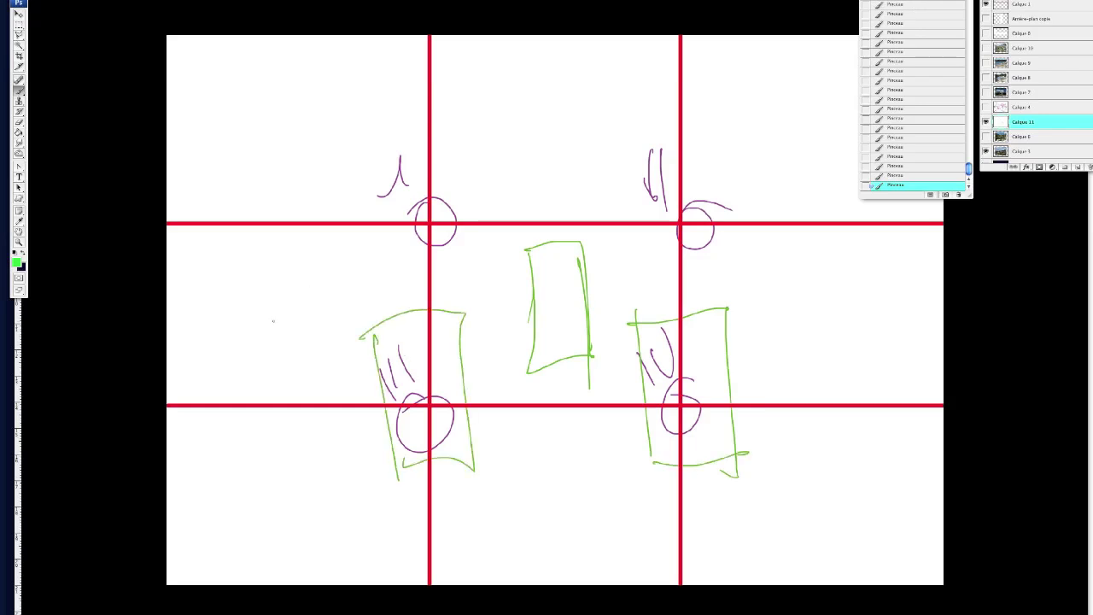
Step: Brush a green circle in the upper-left corner and sight lines from it through the framed subjects towards the opposite edge
mouse_move(171, 121)
left_mouse_down()
mouse_move(256, 74)
mouse_move(173, 128)
left_mouse_up()
mouse_move(226, 75)
left_mouse_down()
mouse_move(213, 85)
mouse_move(426, 377)
mouse_move(400, 359)
left_mouse_up()
mouse_move(394, 356)
left_mouse_down()
mouse_move(400, 391)
mouse_move(432, 395)
mouse_move(394, 341)
left_mouse_up()
mouse_move(432, 384)
left_mouse_down()
mouse_move(785, 376)
mouse_move(942, 358)
left_mouse_up()
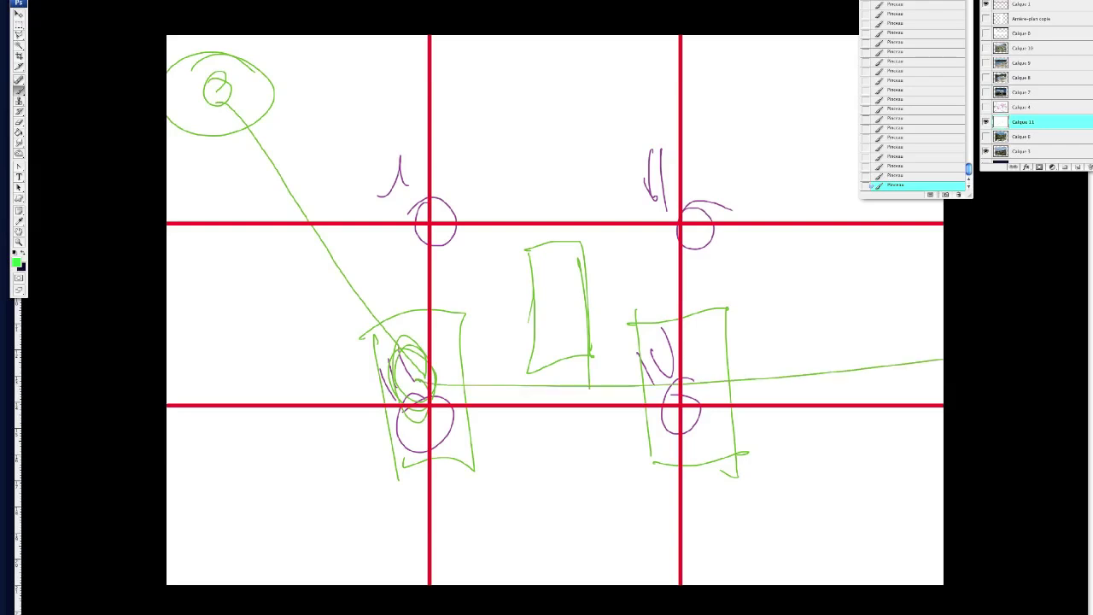
mouse_move(675, 314)
left_mouse_down()
mouse_move(699, 324)
mouse_move(697, 422)
mouse_move(700, 448)
left_mouse_up()
mouse_move(182, 98)
left_mouse_down()
mouse_move(208, 92)
mouse_move(268, 114)
mouse_move(453, 89)
mouse_move(615, 99)
mouse_move(333, 249)
left_mouse_up()
mouse_move(480, 329)
left_mouse_down()
mouse_move(526, 300)
mouse_move(249, 124)
mouse_move(598, 309)
mouse_move(721, 399)
mouse_move(1034, 263)
left_mouse_up()
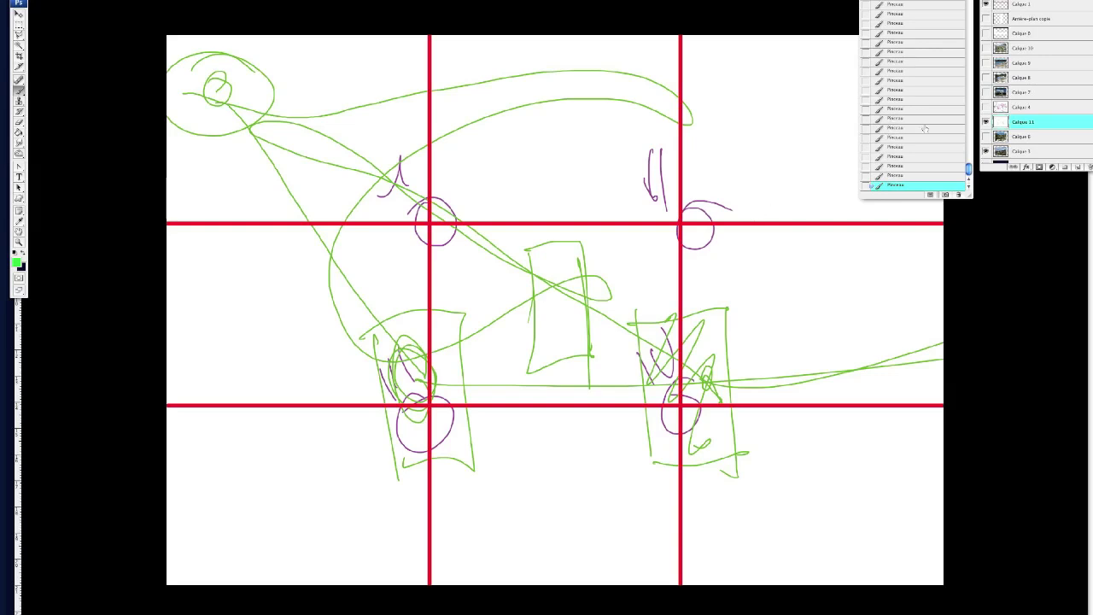
Step: Revert the document history to the first brush stroke to discard the drawn annotations
left_click_drag(969, 170, 971, 158)
scroll(951, 152, "up", 1)
left_click(905, 120)
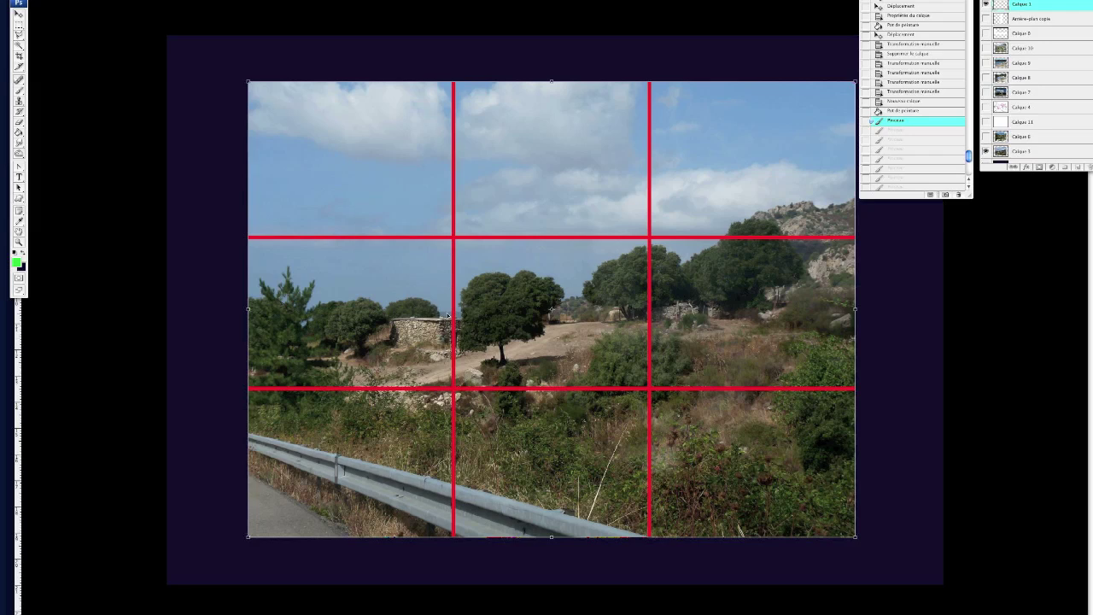
Step: Try shrinking the red thirds grid over the landscape photo and flattening it into a wide panoramic frame around the trees
left_click_drag(249, 537, 284, 476)
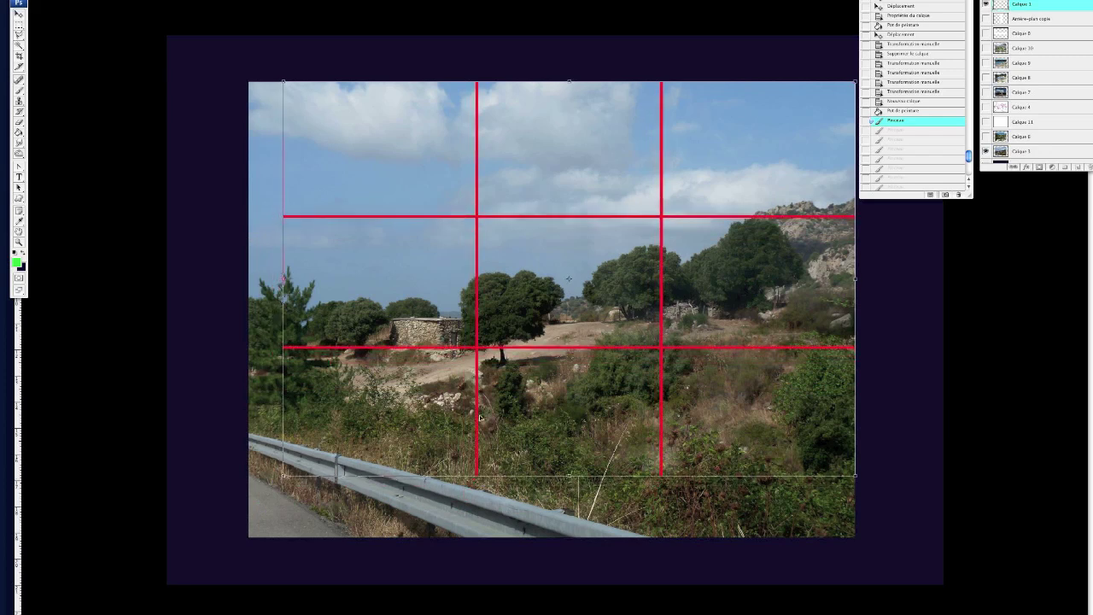
mouse_move(531, 396)
left_mouse_down()
mouse_move(507, 375)
mouse_move(518, 389)
left_mouse_up()
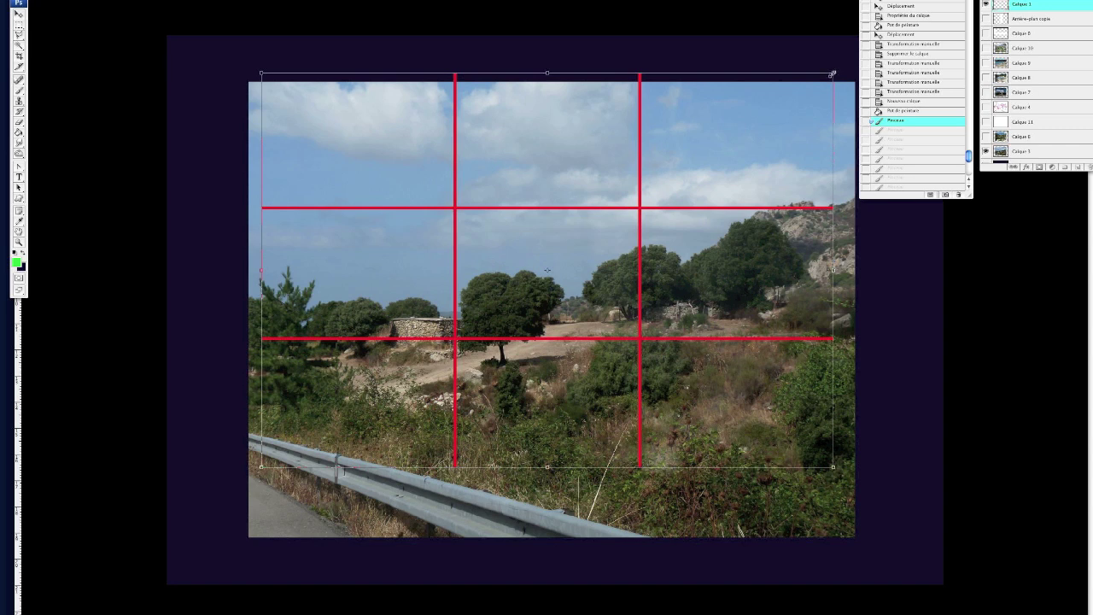
left_click_drag(832, 75, 824, 259)
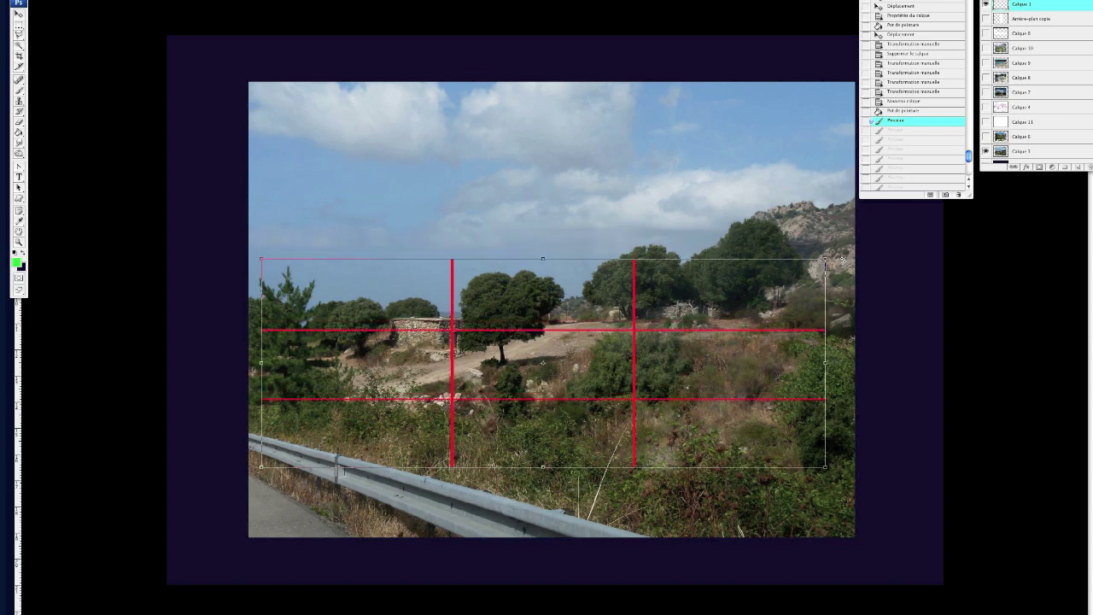
left_click_drag(711, 375, 715, 312)
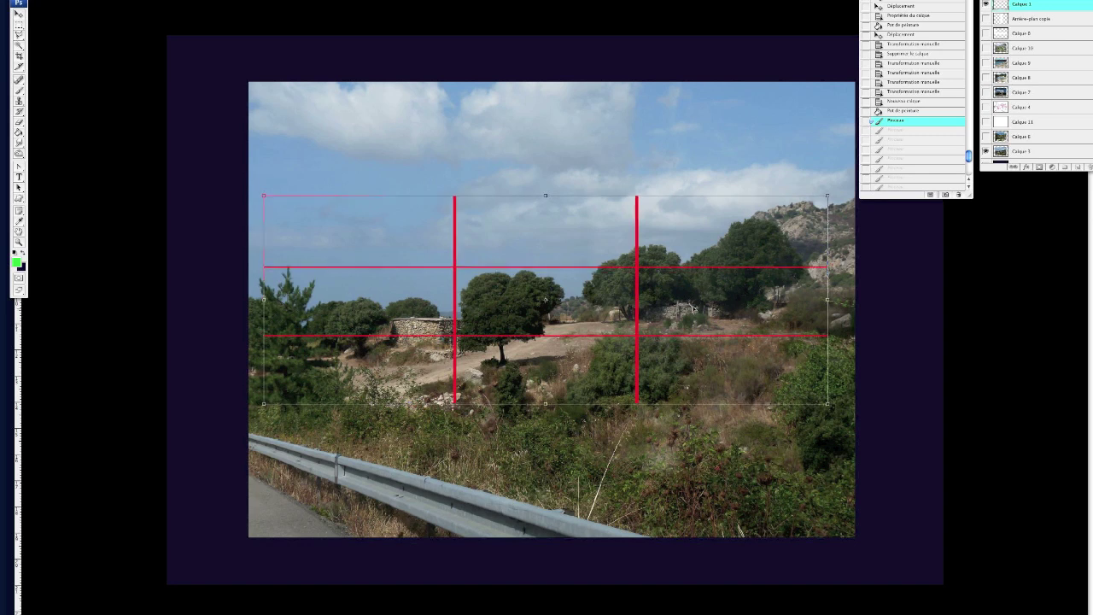
mouse_move(705, 300)
left_mouse_down()
mouse_move(718, 288)
mouse_move(697, 290)
left_mouse_up()
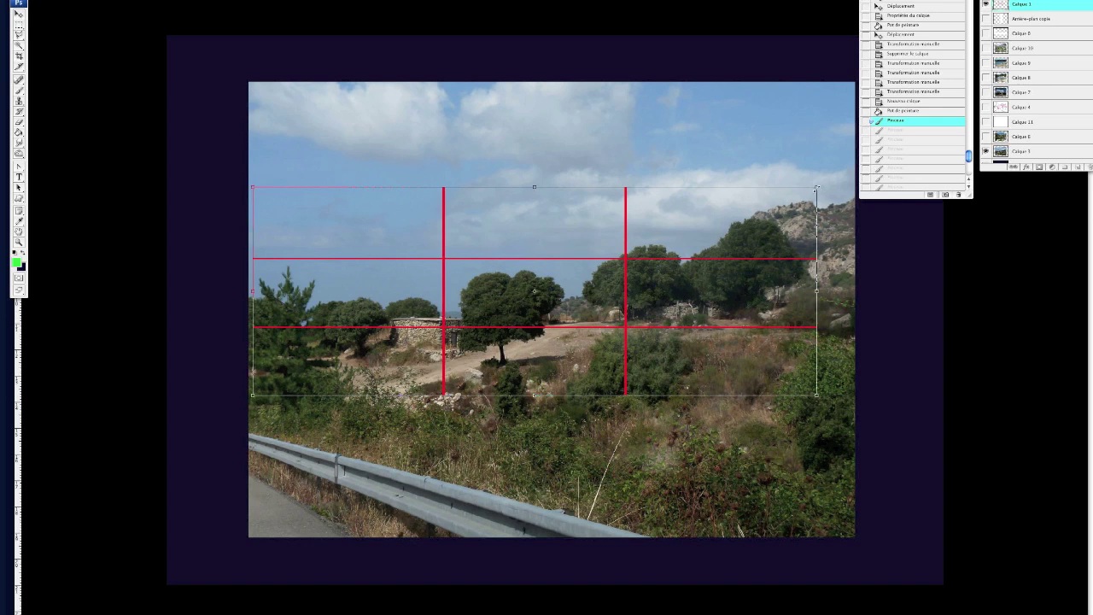
Step: Try reshaping the thirds grid into a nearly square frame, nudge it around the stone hut and central tree, and cancel the transformation
left_click_drag(816, 186, 587, 67)
key("shift+Right")
key("shift+Right")
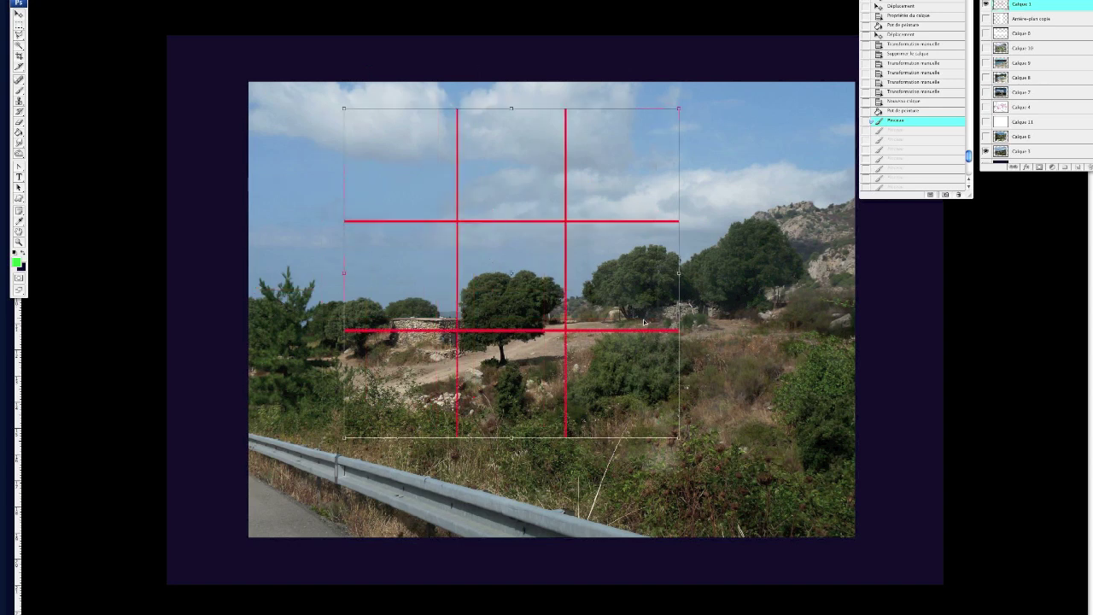
key("shift+Down")
key("shift+Down")
key("Up")
key("Up")
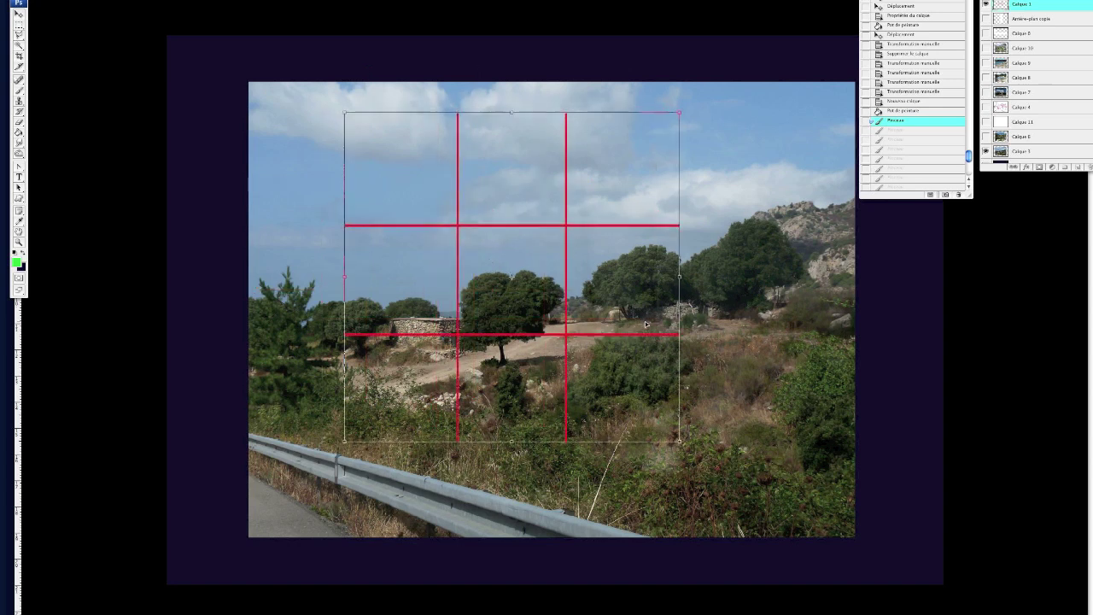
key("shift+Left")
key("shift+Left")
key("Left")
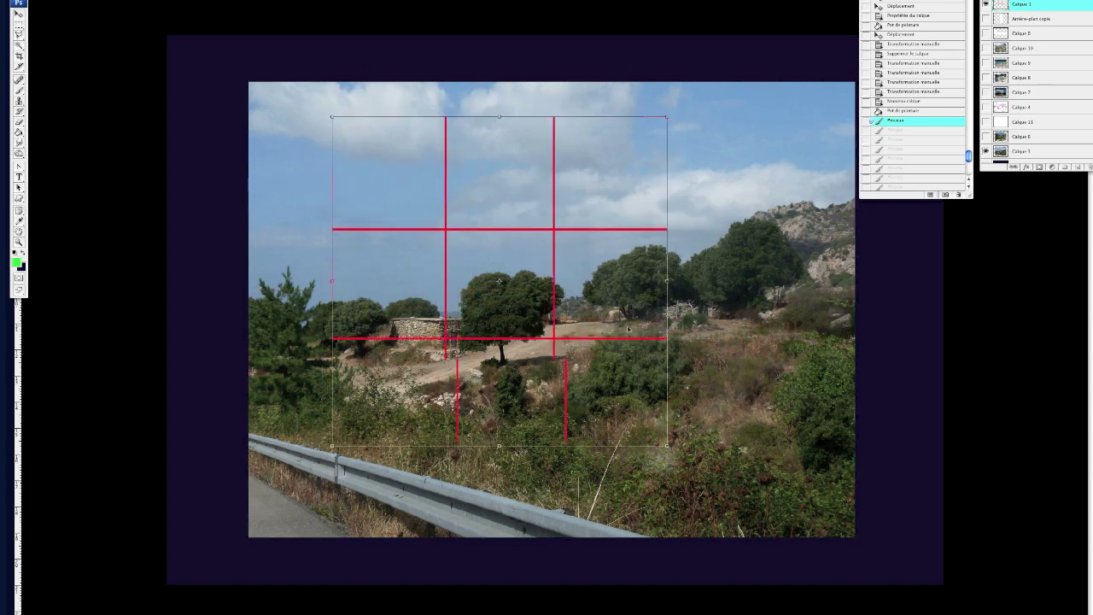
key("Down")
key("Down")
key("Down")
key("Down")
key("Down")
key("Right")
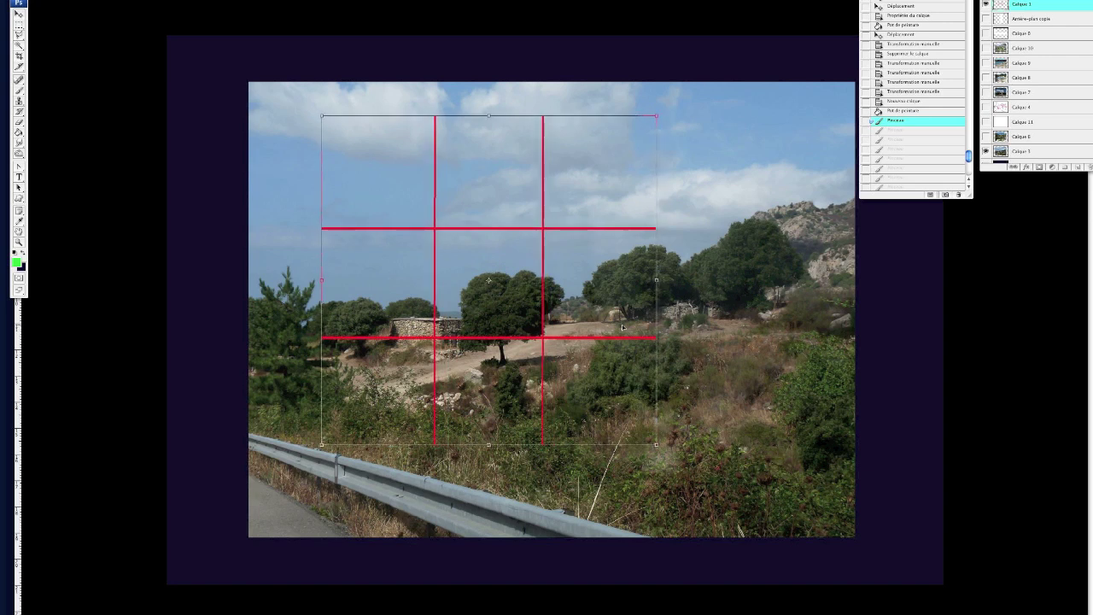
key("Left")
key("Left")
key("Left")
key("Up")
key("Up")
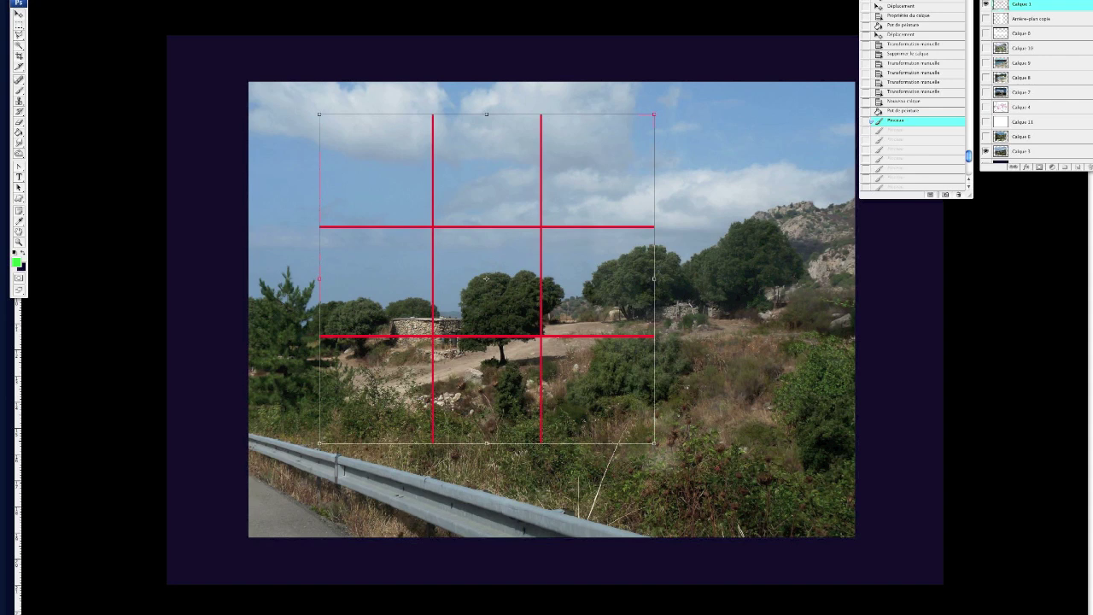
key("Escape")
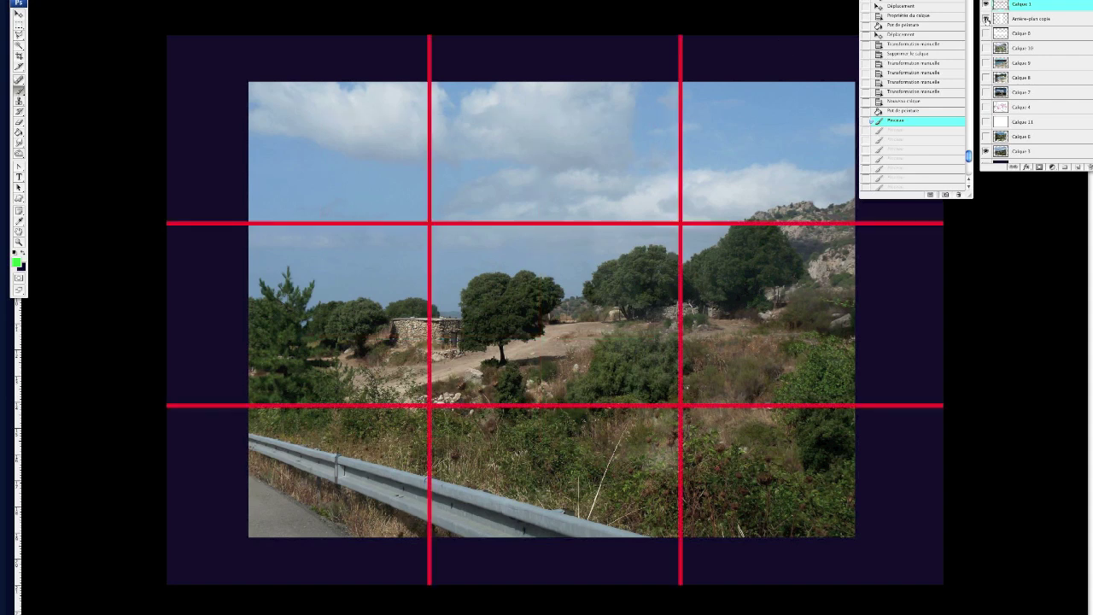
Step: Show the two white L-shaped mask layers and move the lower-left one to border the hut and tree on the left and below
left_click(986, 19)
left_click(986, 33)
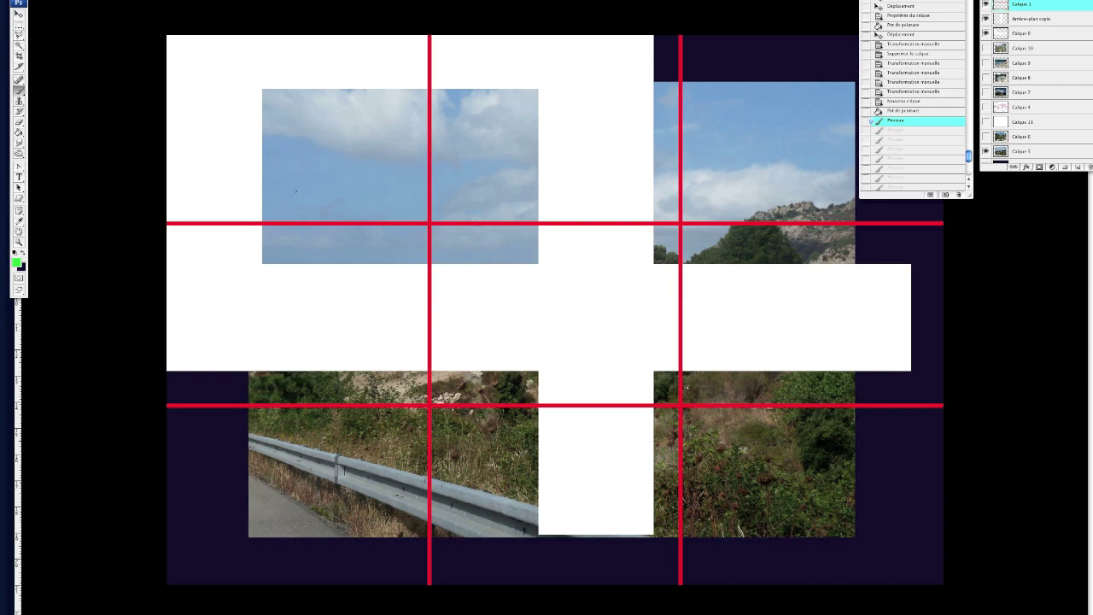
left_click(20, 14)
right_click(333, 313)
left_click(343, 318)
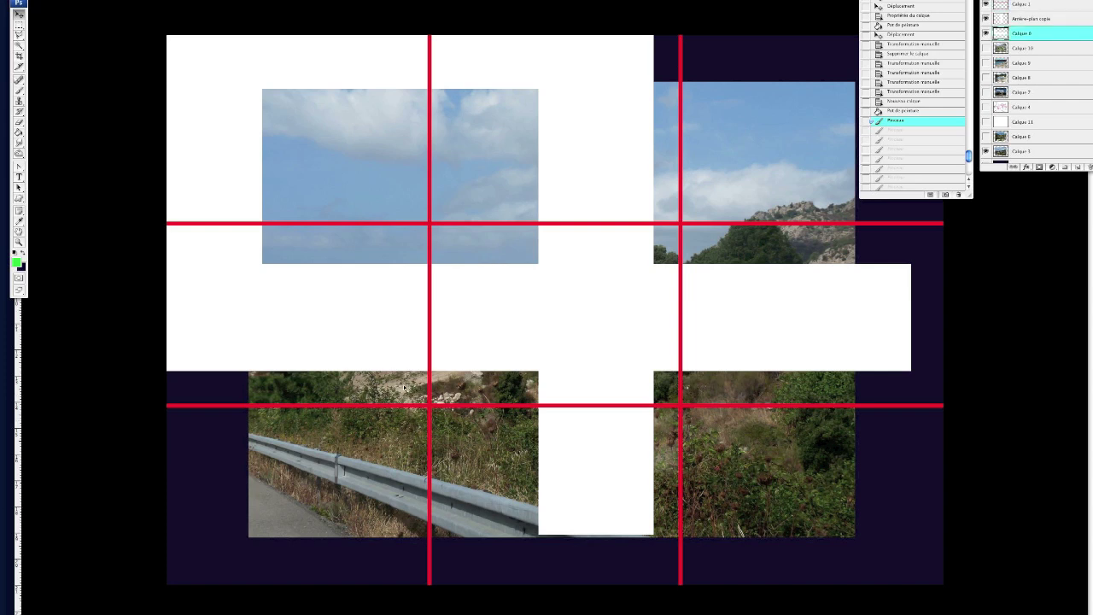
right_click(409, 341)
left_click(408, 348)
key("Up")
key("Up")
key("Up")
key("Up")
key("Left")
key("Left")
key("Left")
left_click_drag(377, 343, 442, 514)
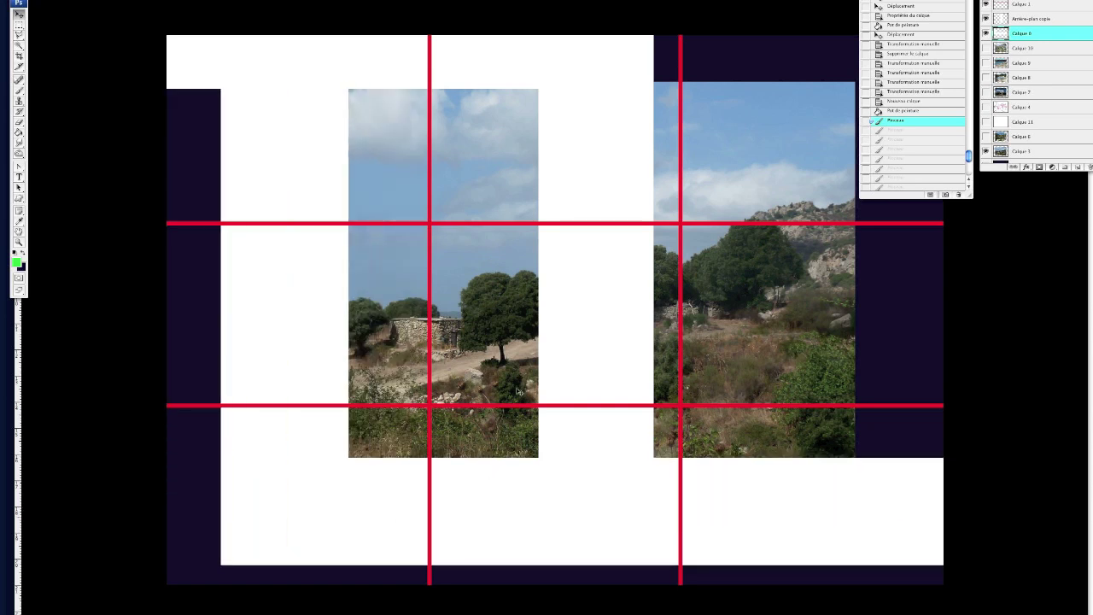
Step: Move the Arrière-plan copie mask to border the scene above and right of the central tree, and hide the thirds grid
right_click(591, 138)
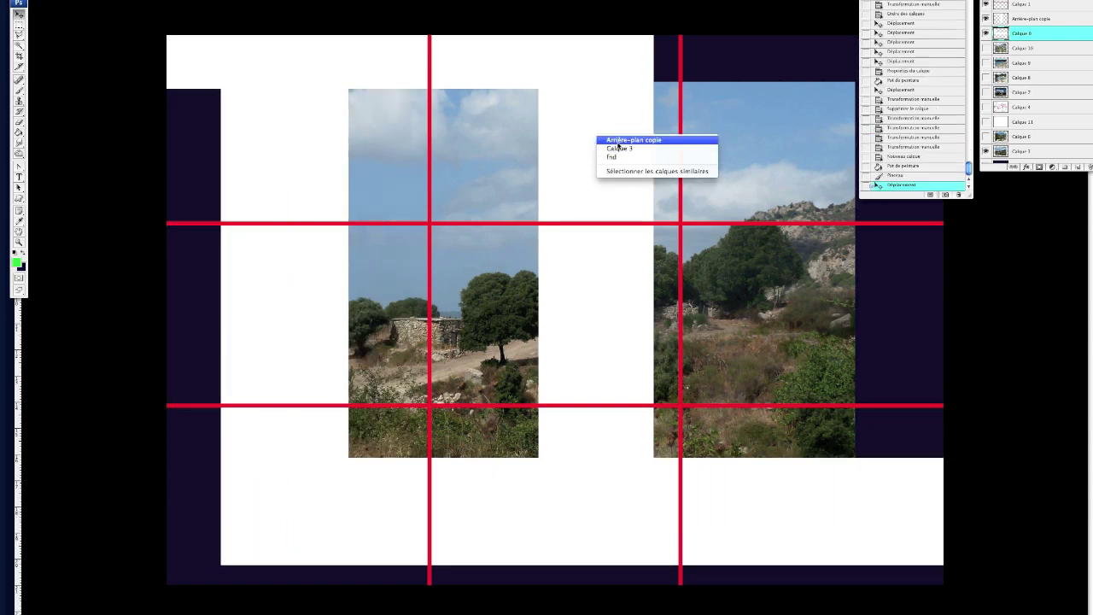
left_click(623, 139)
left_click_drag(600, 134, 706, 206)
left_click(986, 5)
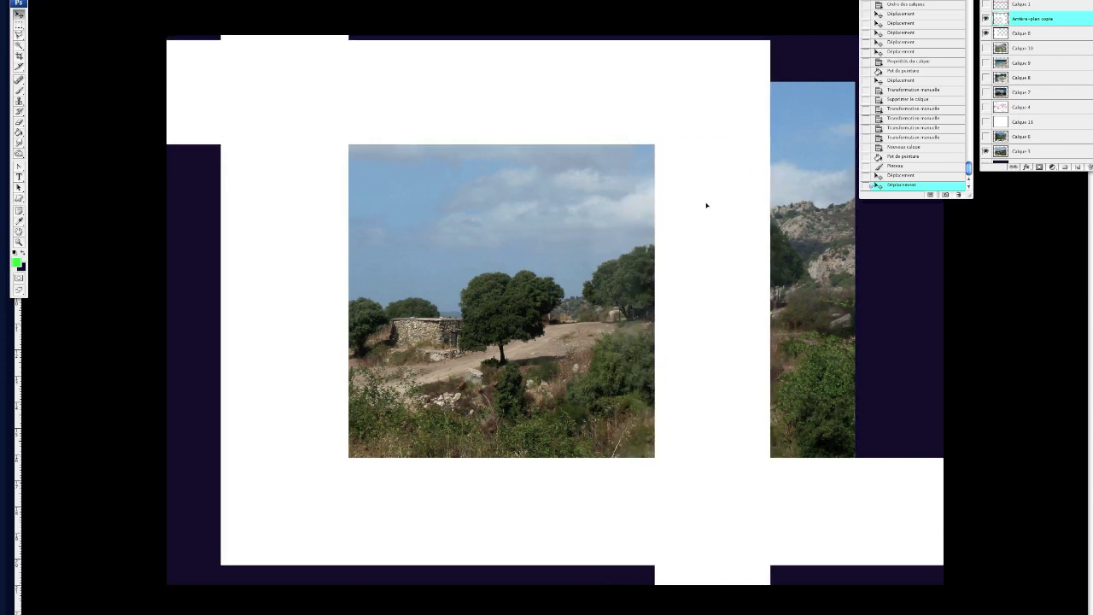
left_click_drag(706, 204, 704, 200)
Step: Raise the lower-left mask so the crop ends just below the central tree and path
right_click(456, 518)
left_click(473, 517)
left_click_drag(464, 504, 473, 439)
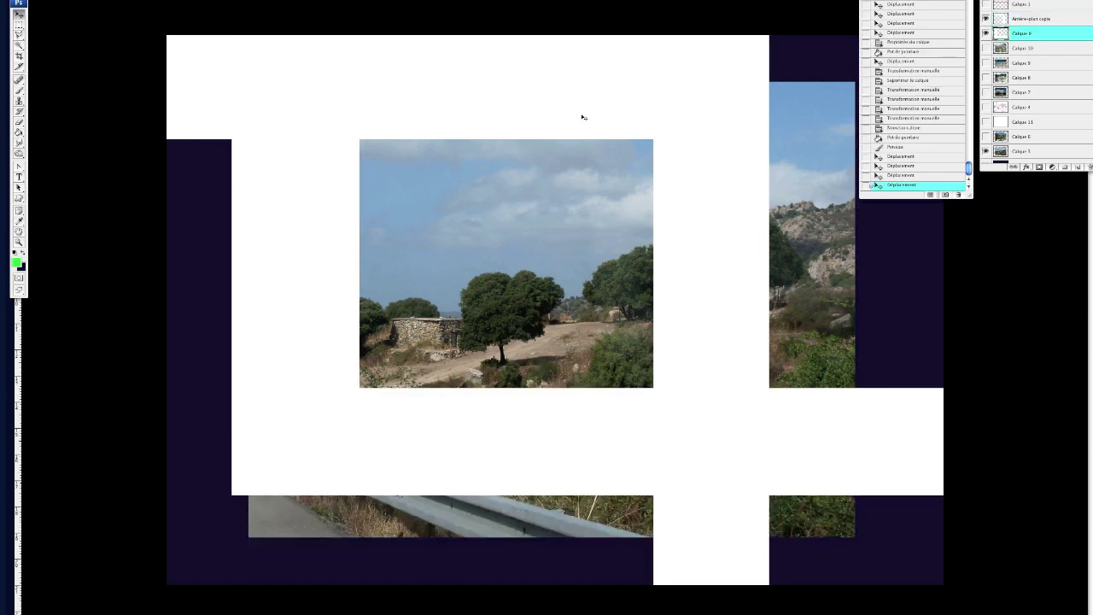
Step: Show the mountain viaduct photo and move the lower-left mask outward to reveal its left side and the road below
left_click(986, 137)
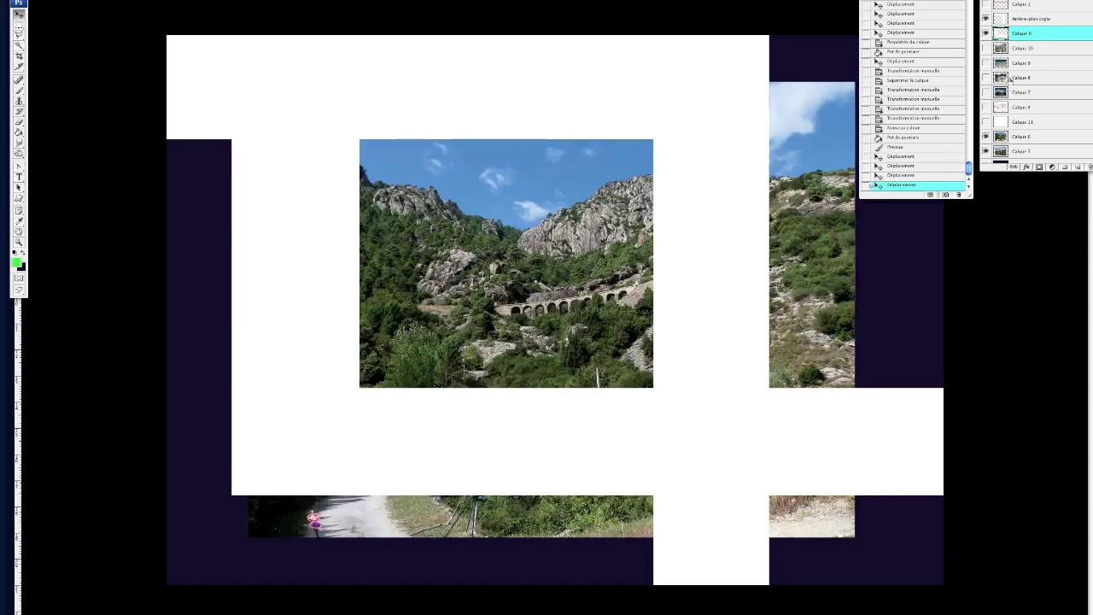
right_click(417, 444)
left_click(432, 444)
right_click(433, 444)
left_click(445, 447)
left_click_drag(429, 434, 298, 574)
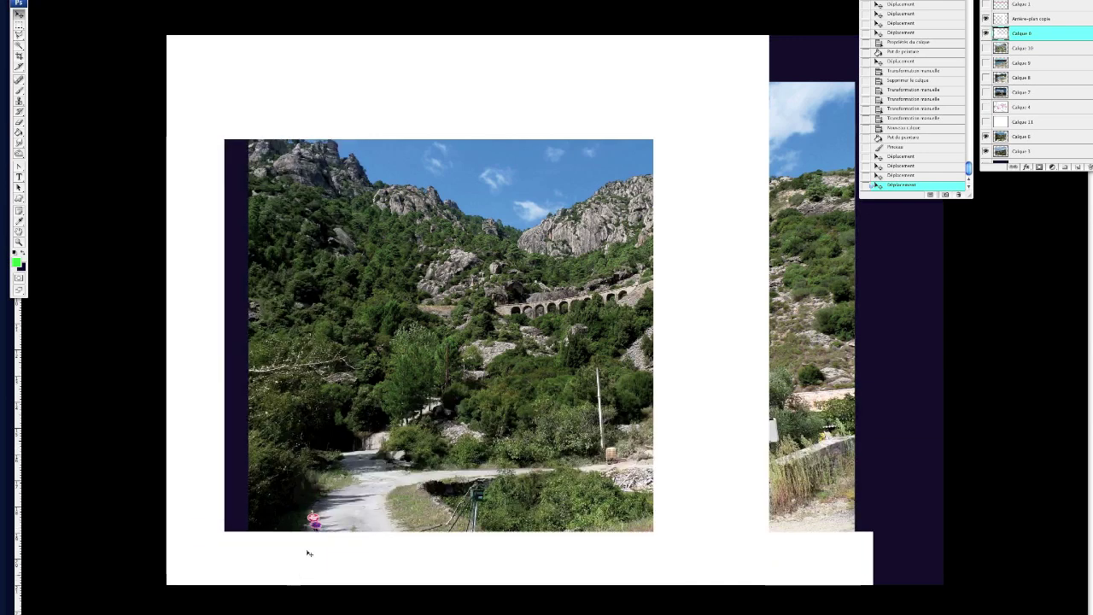
Step: Move the Arrière-plan copie mask outward to reveal the mountain photo's sky and full right side
right_click(627, 110)
left_click(657, 113)
left_click_drag(622, 102, 663, 102)
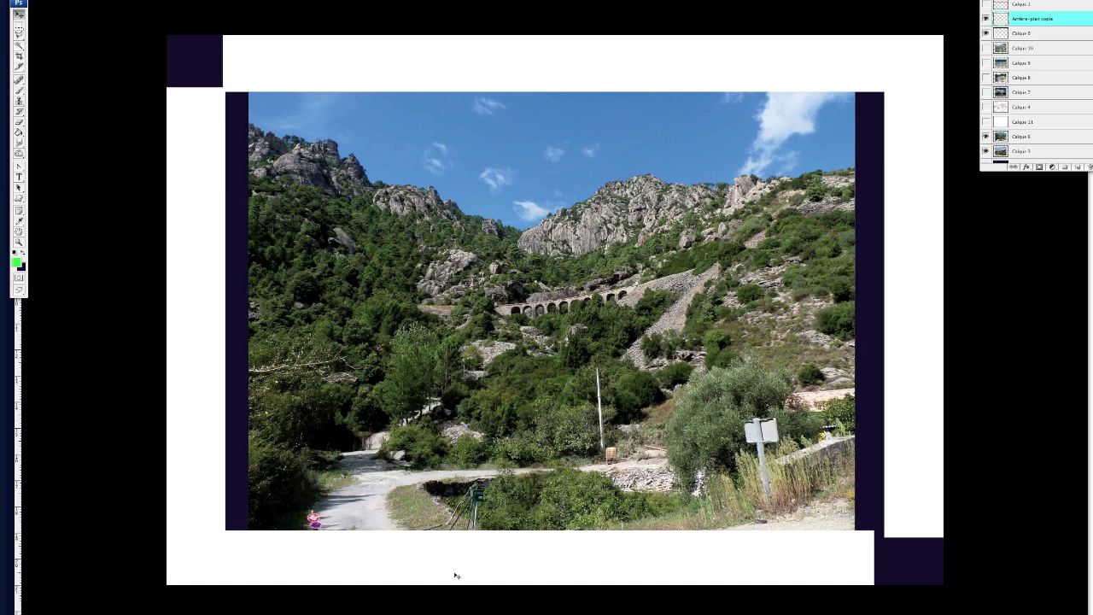
Step: Tighten the crop around the viaduct by moving both masks inward, cutting off the road and the hillside beside the sign
left_click_drag(464, 564, 552, 476)
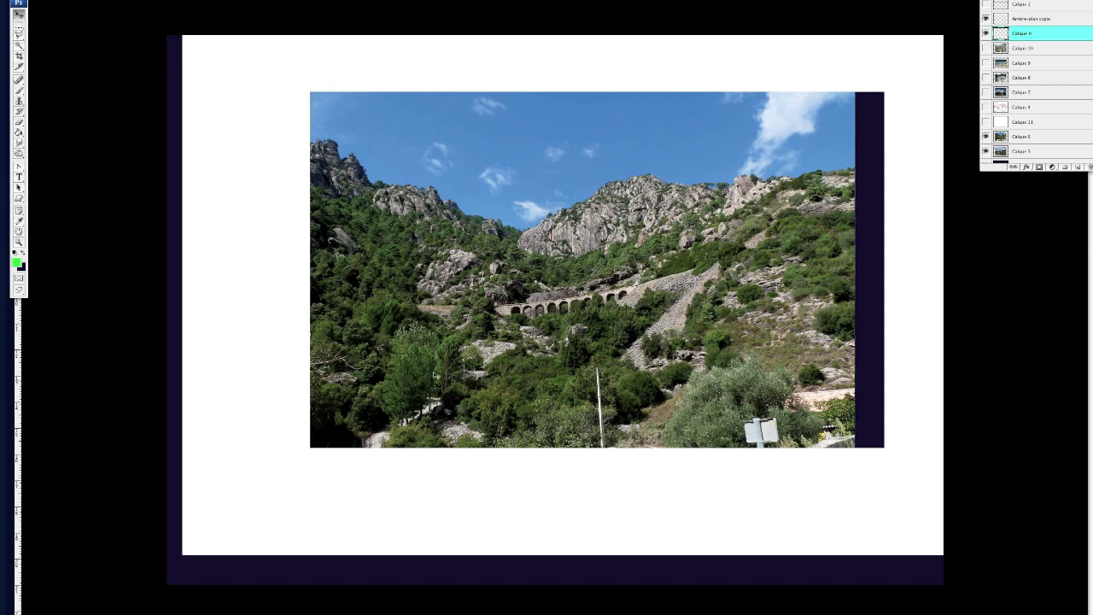
right_click(896, 69)
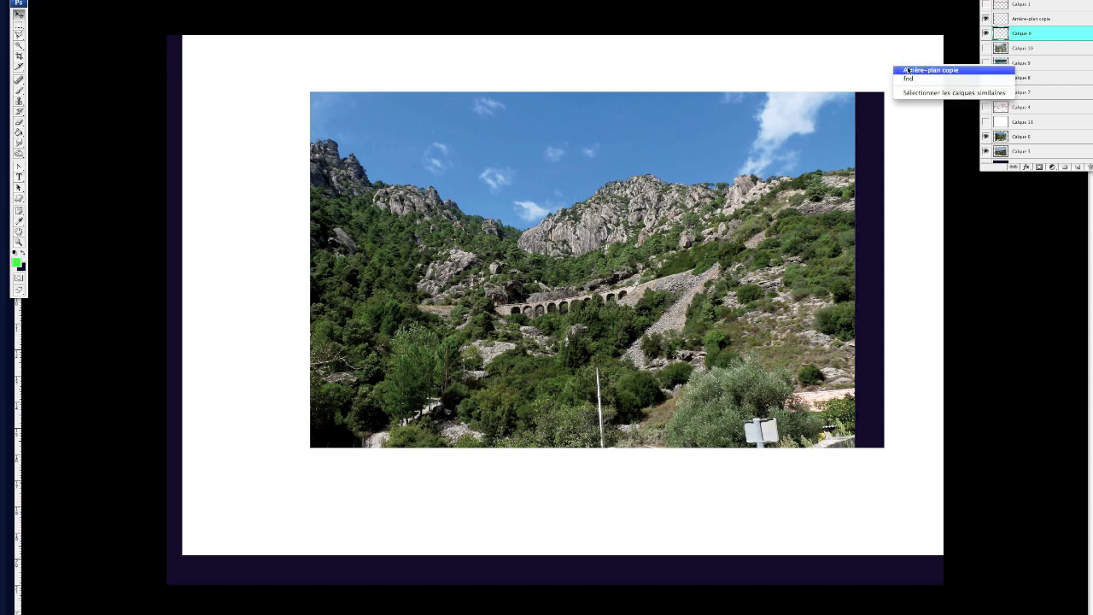
left_click(907, 70)
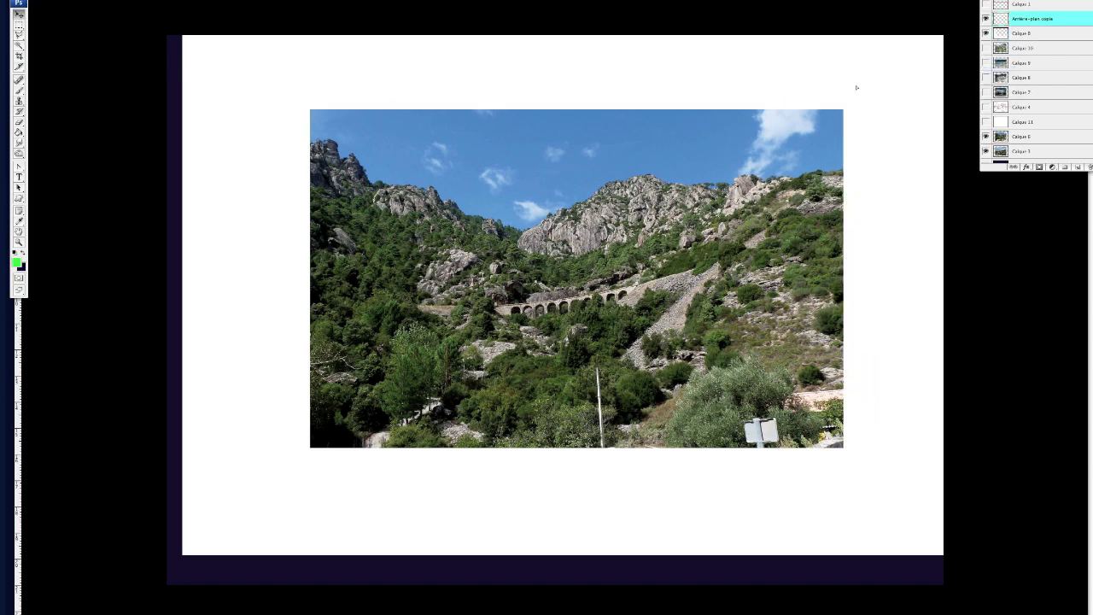
left_click_drag(856, 87, 770, 100)
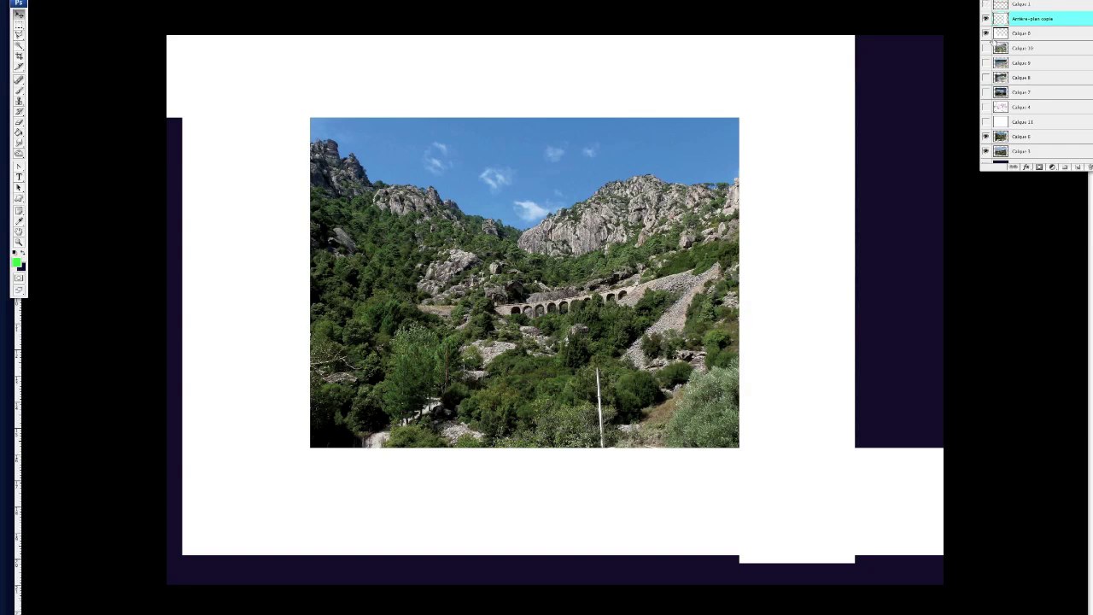
Step: Show the thirds grid, fit it to the cropped mountain view, and raise it so its lower line meets the viaduct
left_click(985, 5)
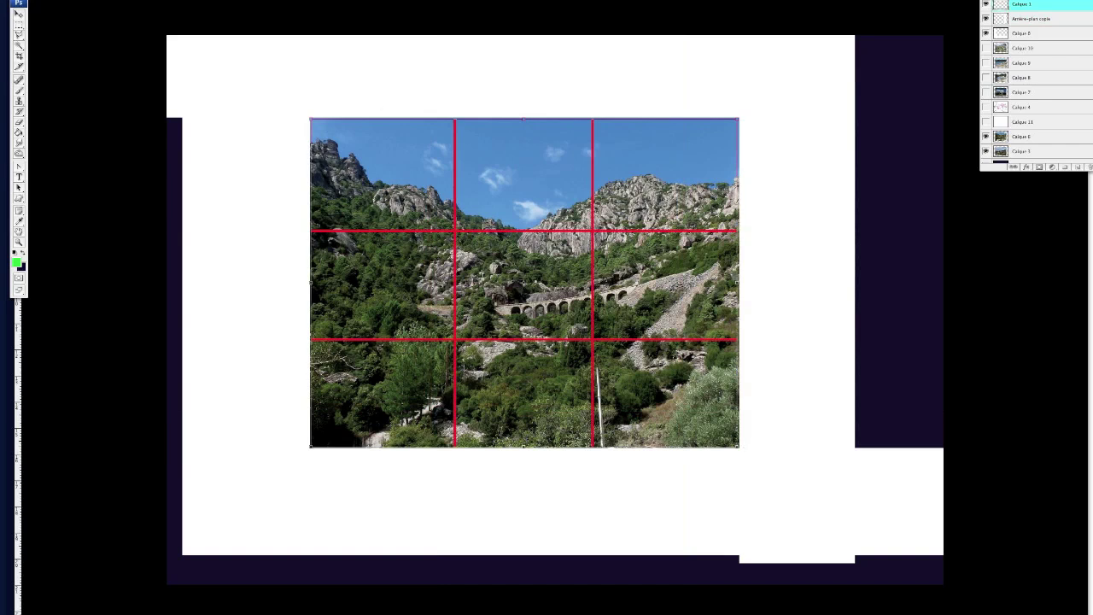
key("Return")
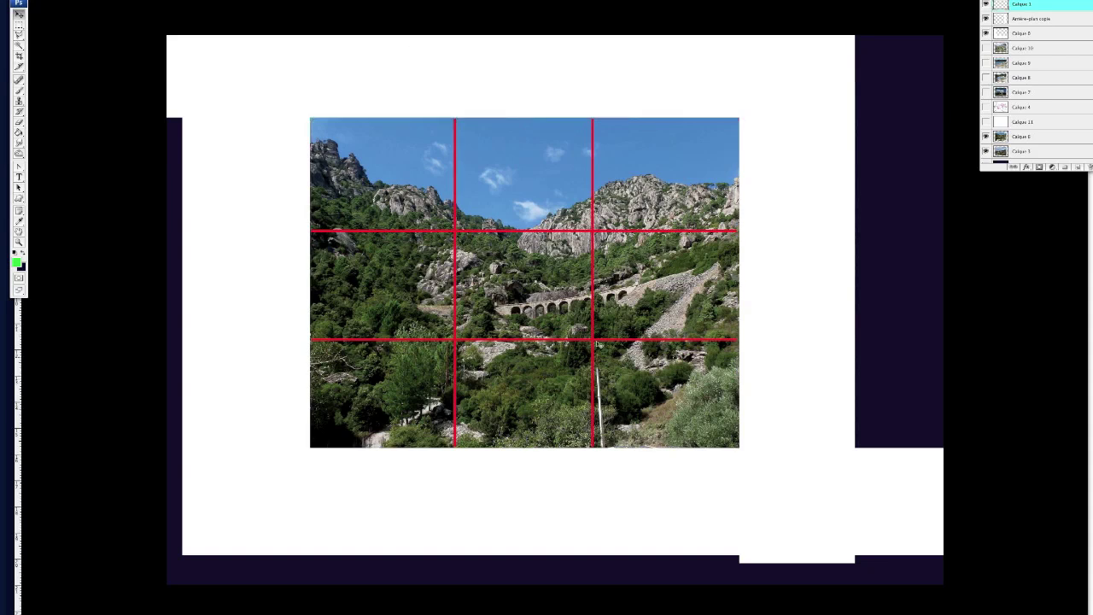
left_click_drag(592, 339, 594, 312)
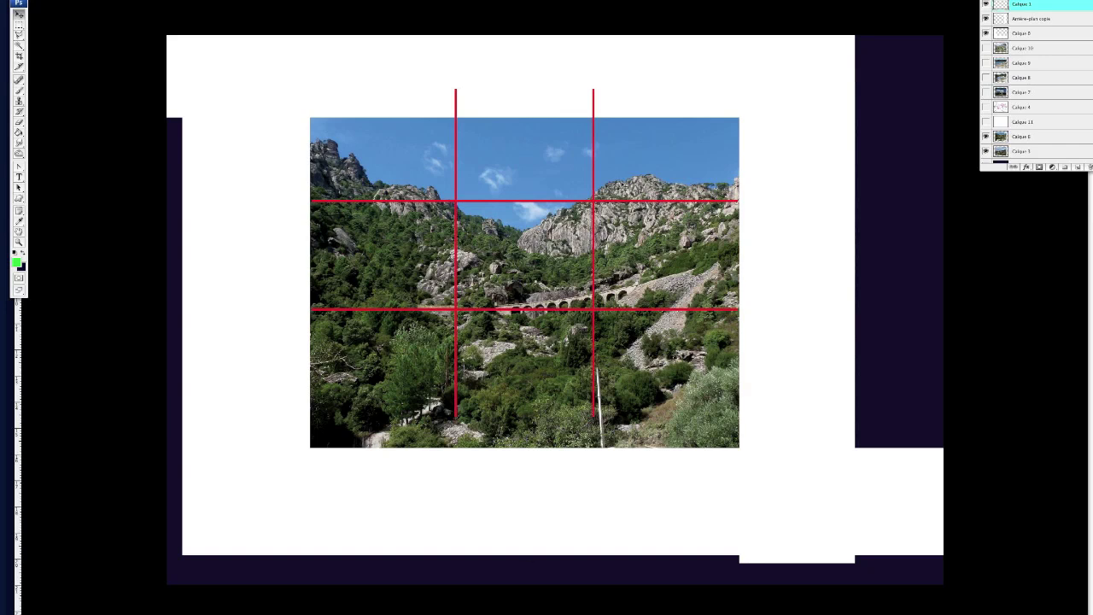
Step: Lower the Arrière-plan copie mask to trim the sky above the mountain peaks
right_click(687, 76)
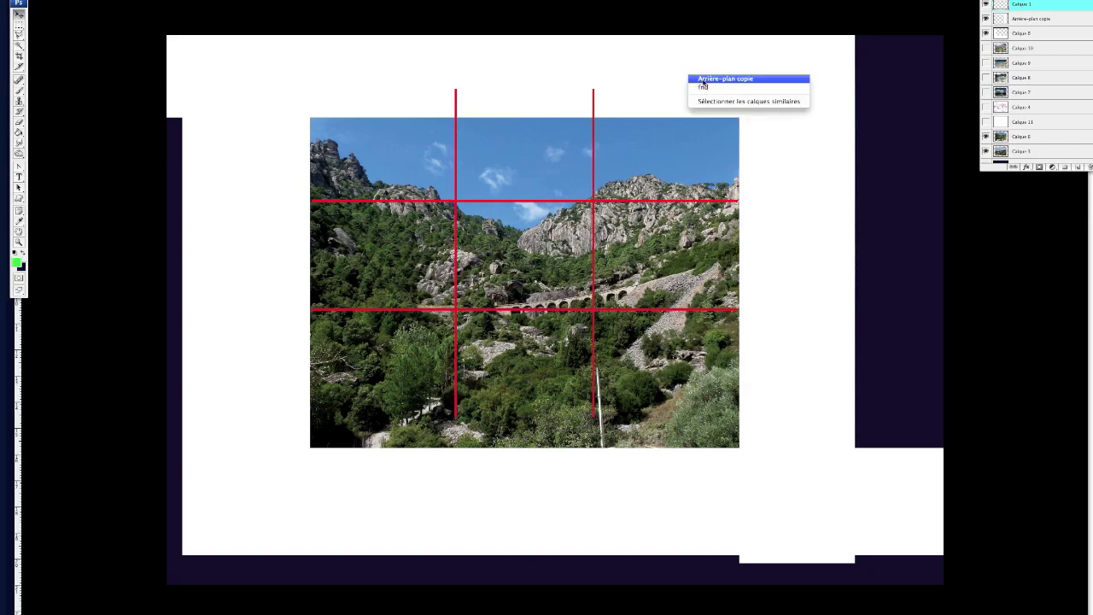
left_click(701, 81)
key("Down")
key("Down")
key("Down")
key("Down")
key("Down")
key("Down")
key("Down")
key("Down")
key("Down")
key("Down")
key("Down")
key("Down")
key("Down")
key("Down")
key("Down")
key("Down")
key("Down")
key("Down")
left_click_drag(698, 84, 696, 104)
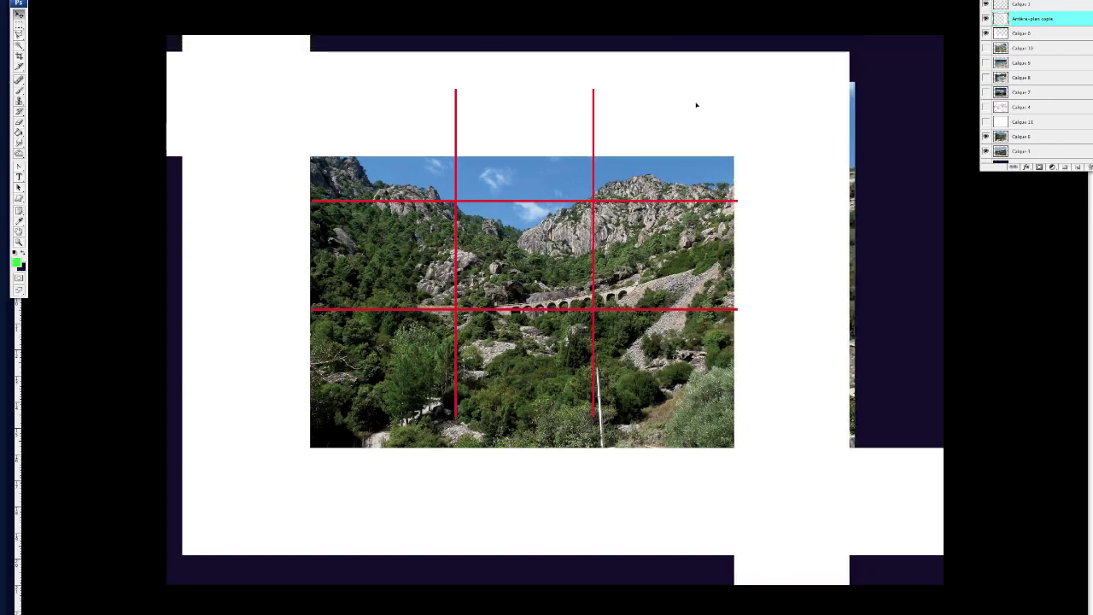
key("Down")
key("Down")
key("Down")
key("Down")
key("Down")
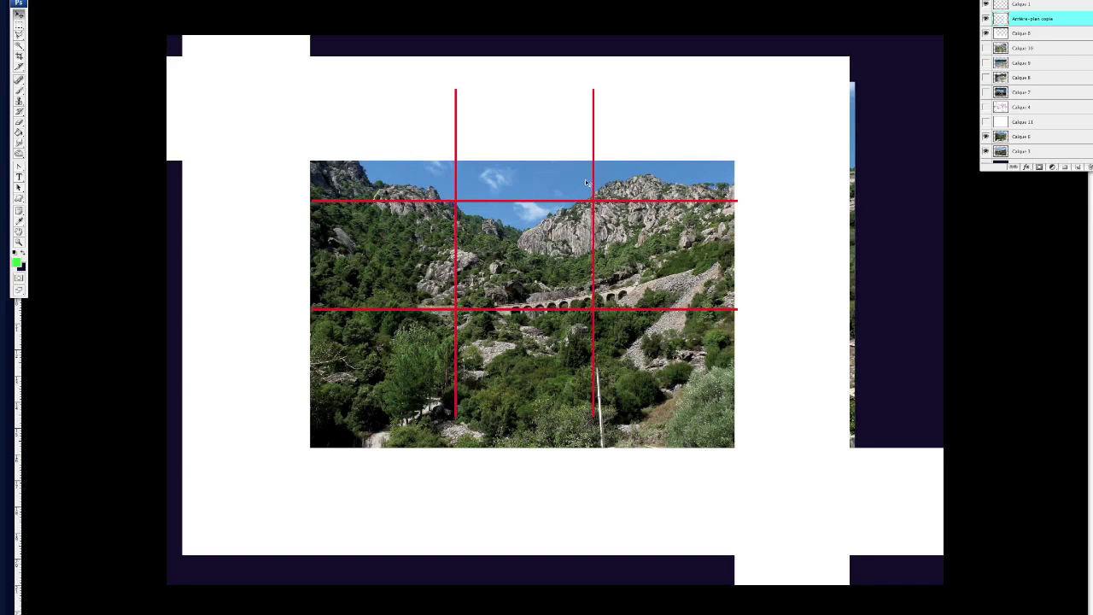
Step: Lower the thirds grid and shrink its height to fit the cropped mountain view
left_click(1052, 4)
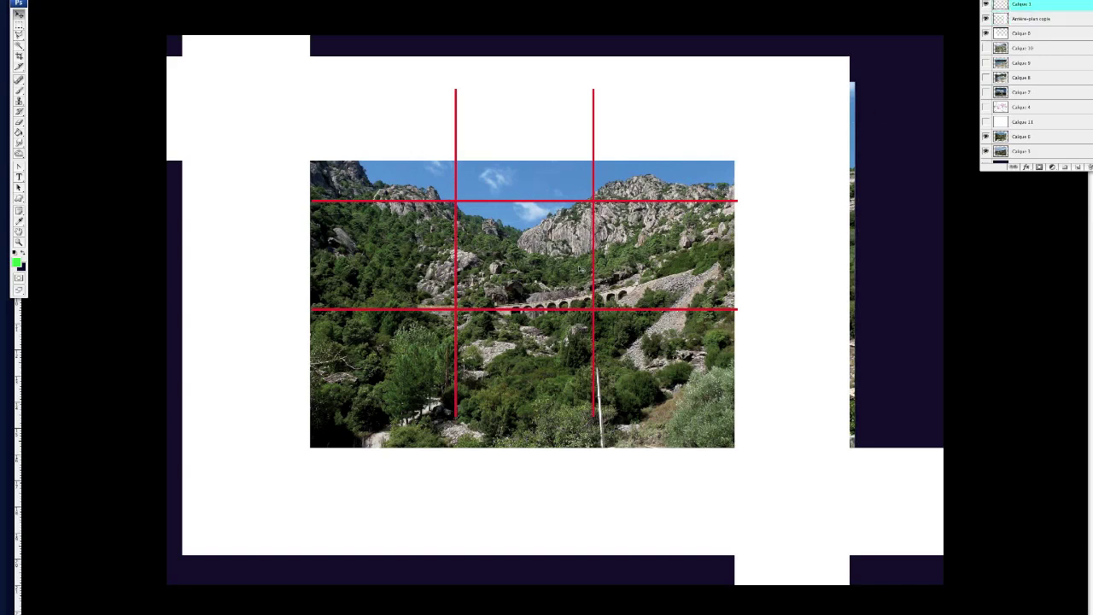
left_click_drag(587, 288, 586, 320)
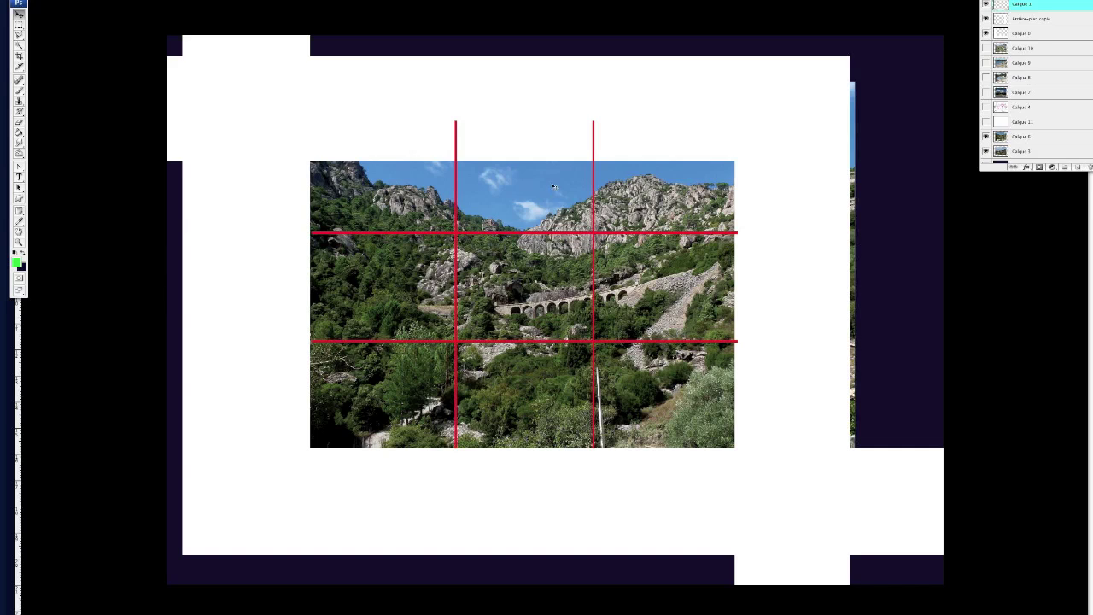
key("ctrl+t")
left_click_drag(525, 123, 525, 160)
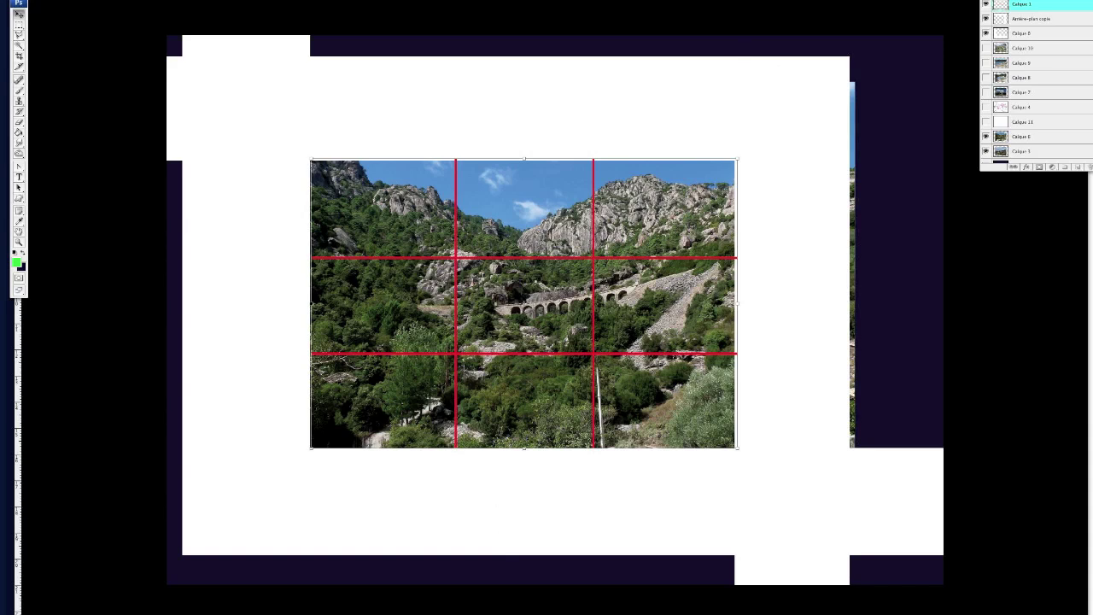
Step: Hide the thirds grid, then re-crop the mountain view with both masks, trimming its left and bottom edges and adding sky above the peaks
left_click(987, 6)
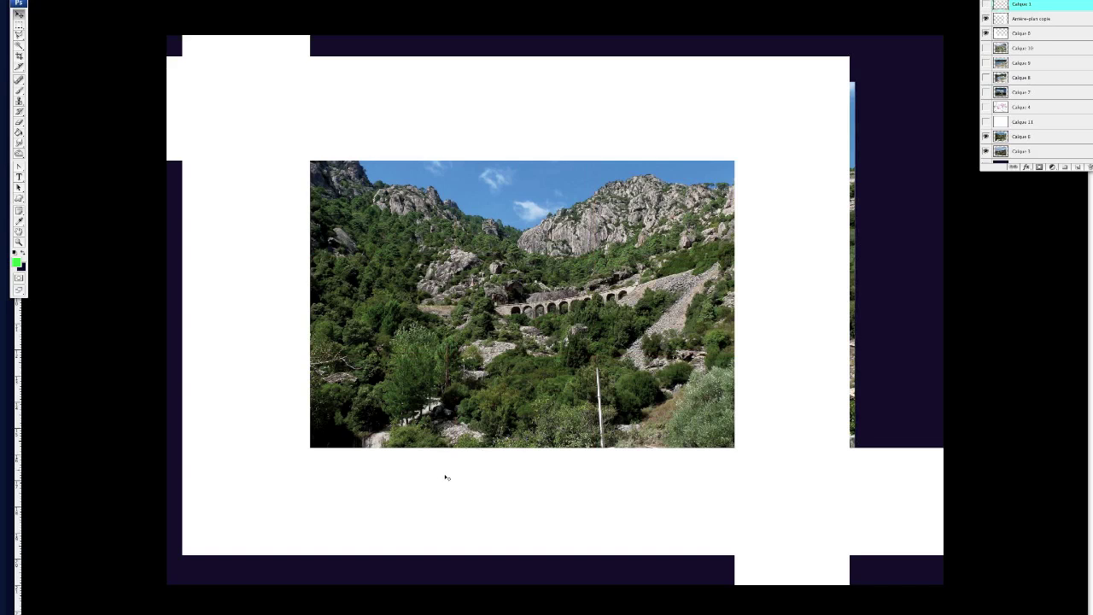
right_click(474, 495)
left_click(483, 499)
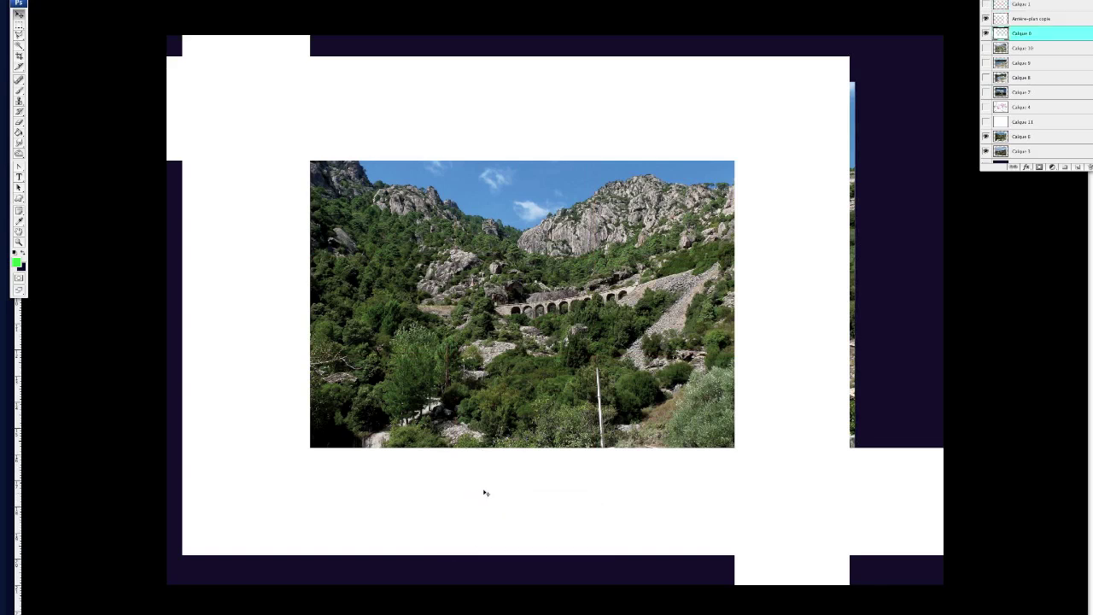
left_click_drag(479, 481, 551, 457)
right_click(698, 143)
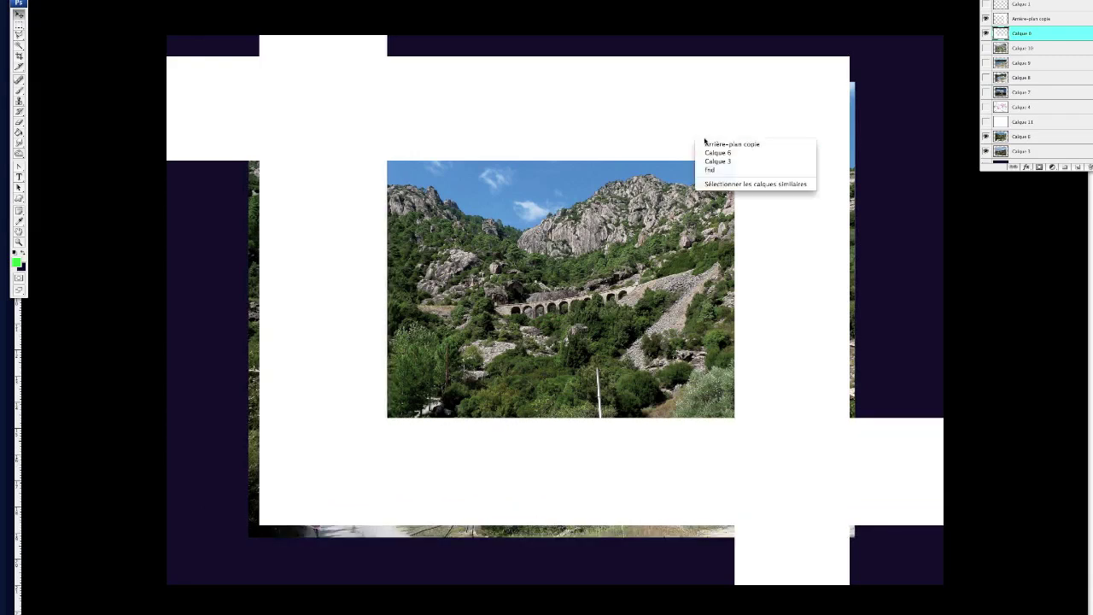
left_click(716, 139)
mouse_move(715, 137)
left_mouse_down()
mouse_move(727, 139)
mouse_move(714, 117)
mouse_move(708, 142)
left_mouse_up()
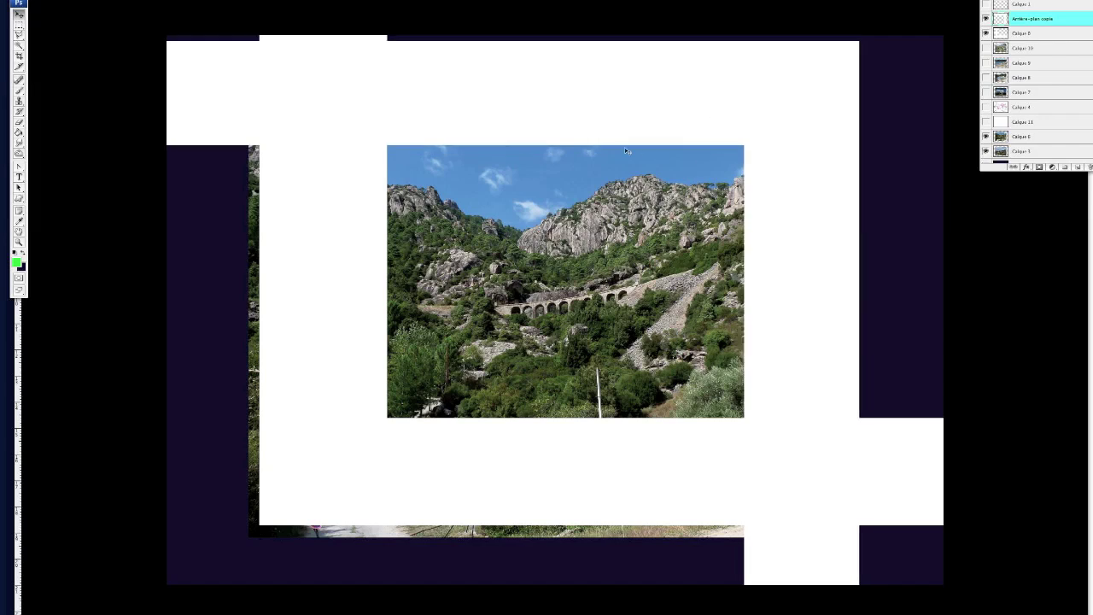
Step: Show the thirds grid and resize it to fit the new mountain crop
left_click(986, 5)
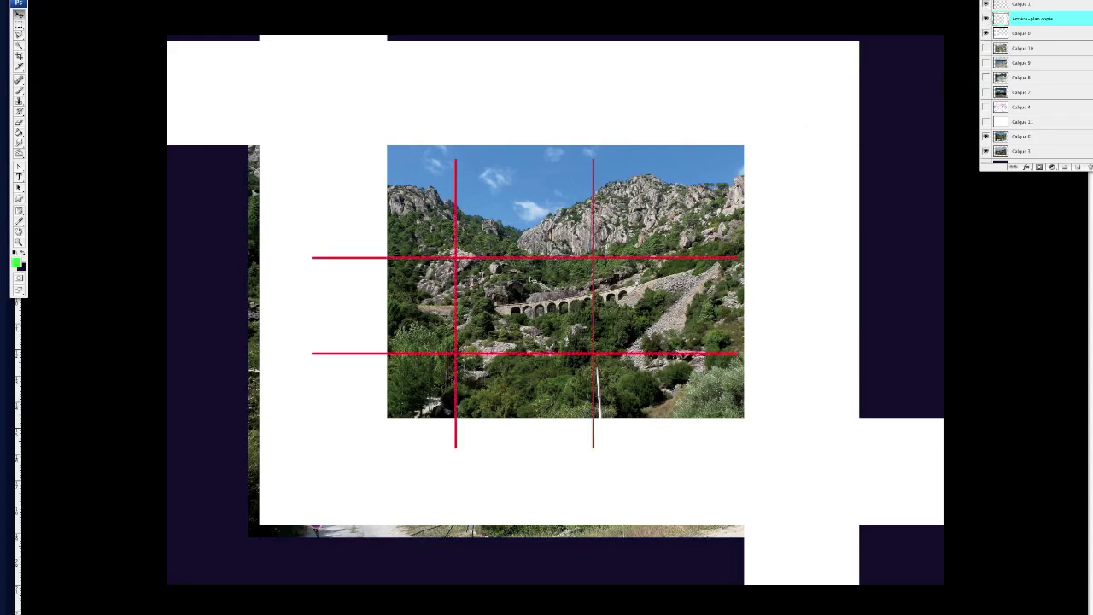
right_click(572, 262)
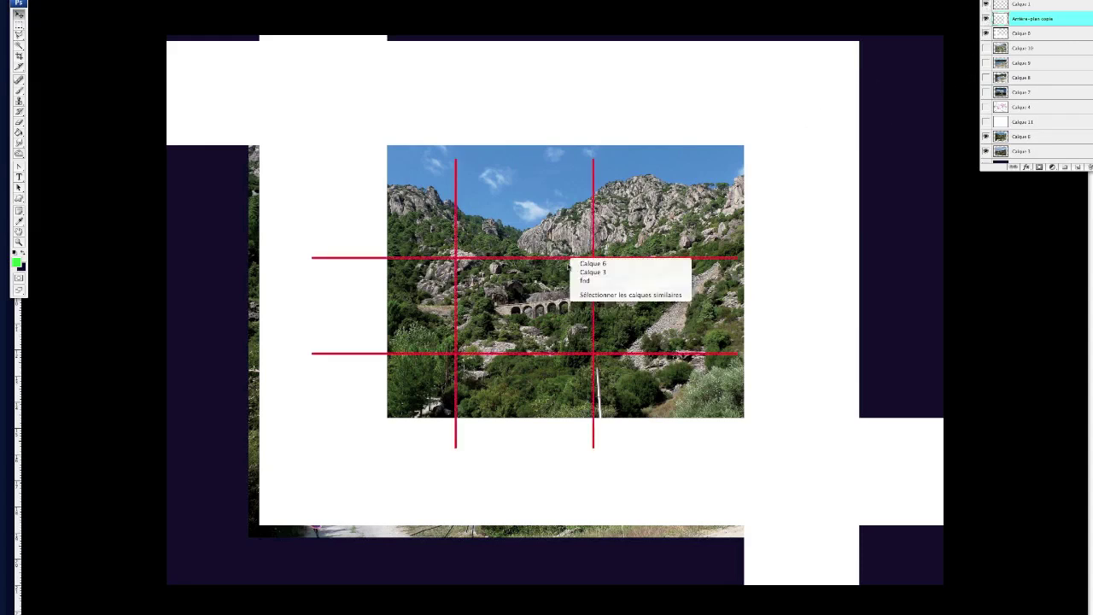
left_click(1028, 4)
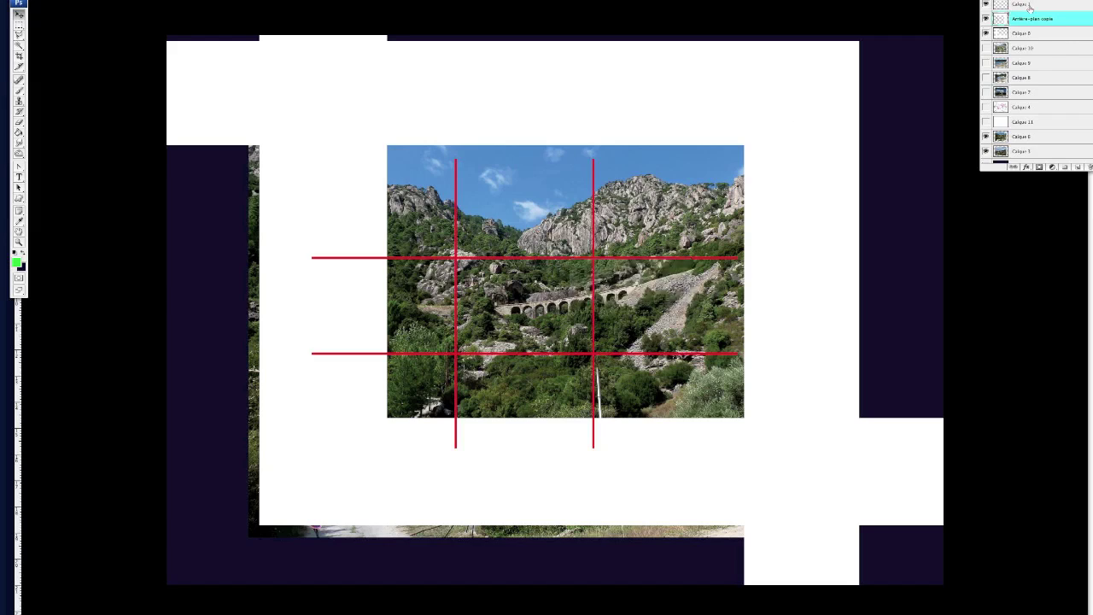
left_click(1029, 5)
key("ctrl+t")
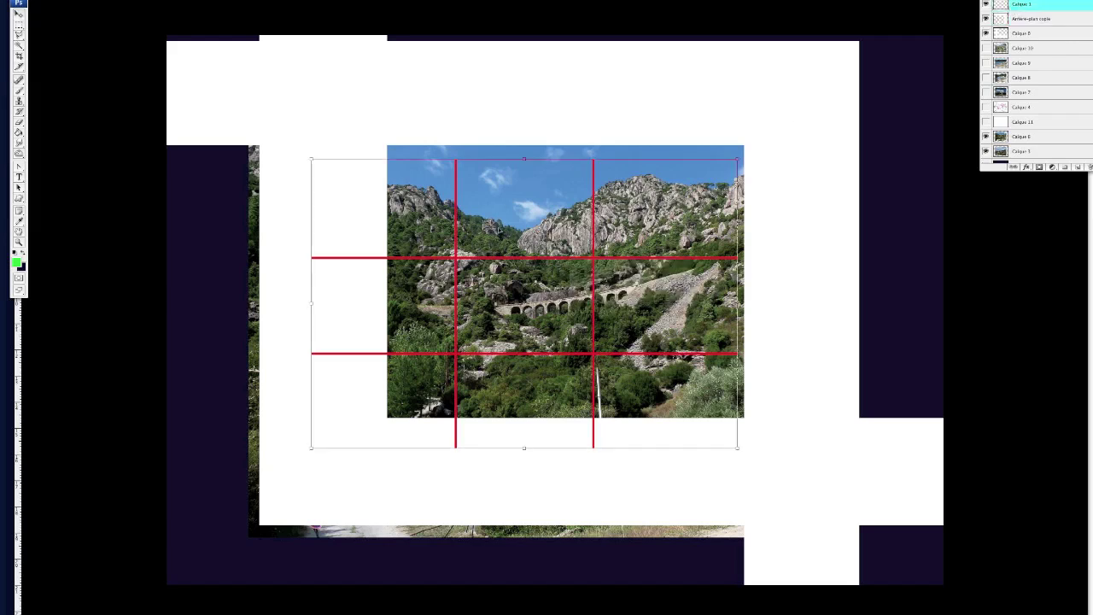
left_click_drag(519, 243, 530, 225)
left_click_drag(316, 125, 388, 142)
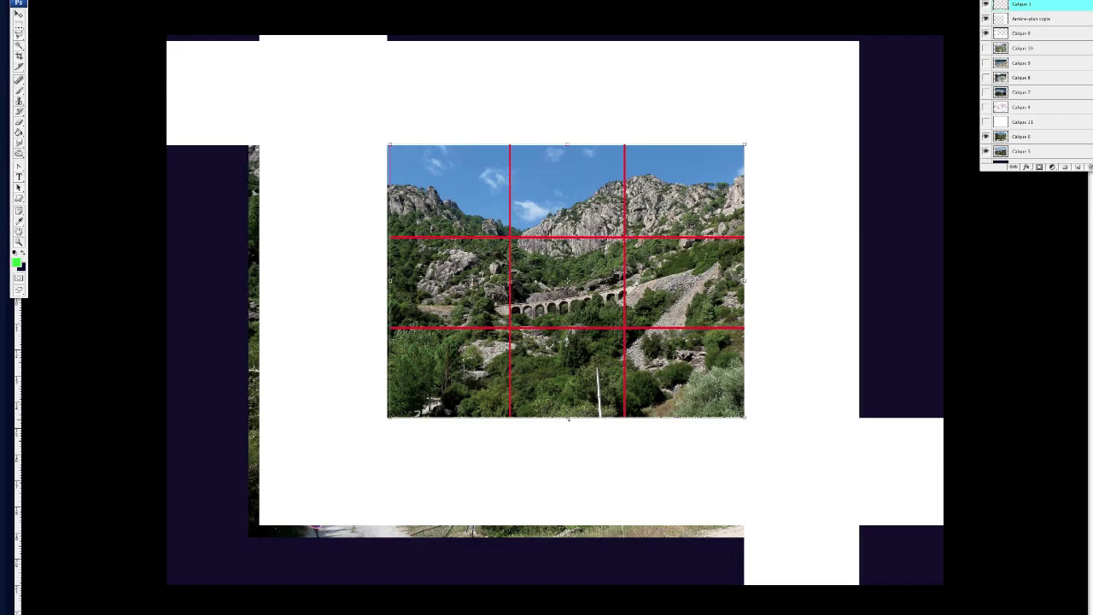
mouse_move(568, 418)
left_mouse_down()
mouse_move(569, 393)
mouse_move(568, 418)
left_mouse_up()
Step: Stretch the thirds grid upward until its lower line meets the viaduct, and raise the Arrière-plan copie mask to match its top edge
left_click_drag(567, 146, 568, 100)
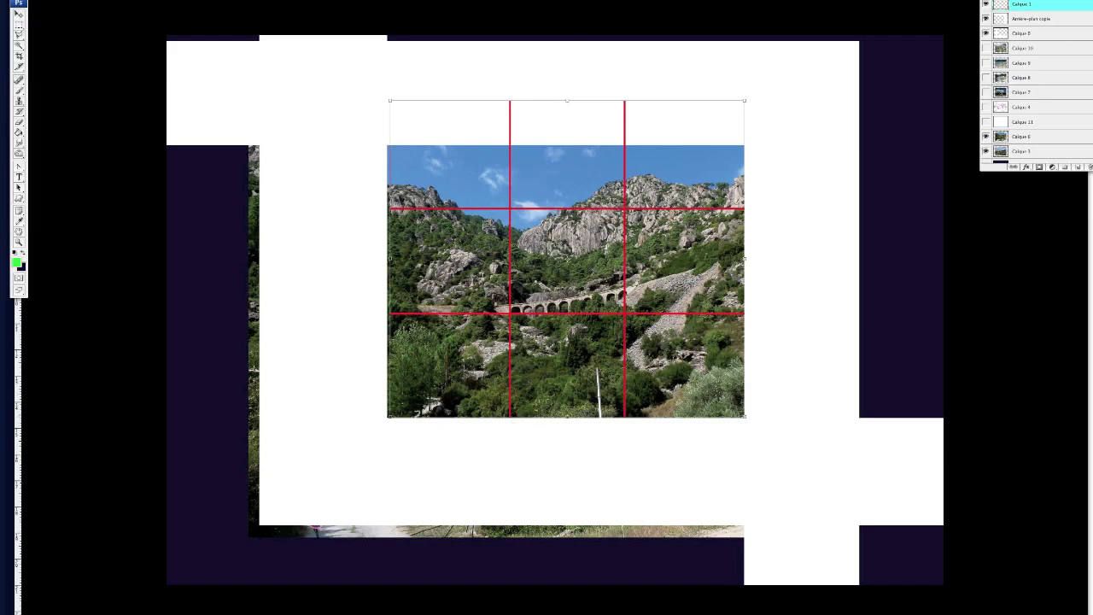
key("v")
right_click(615, 83)
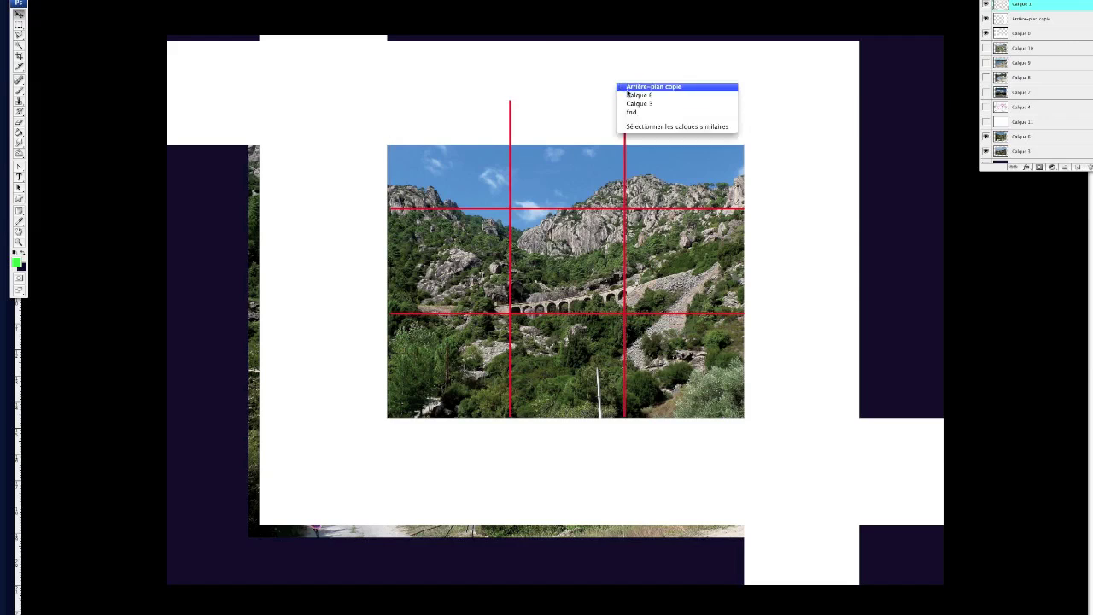
left_click(628, 86)
mouse_move(622, 48)
left_mouse_down()
mouse_move(621, 34)
mouse_move(617, 45)
left_mouse_up()
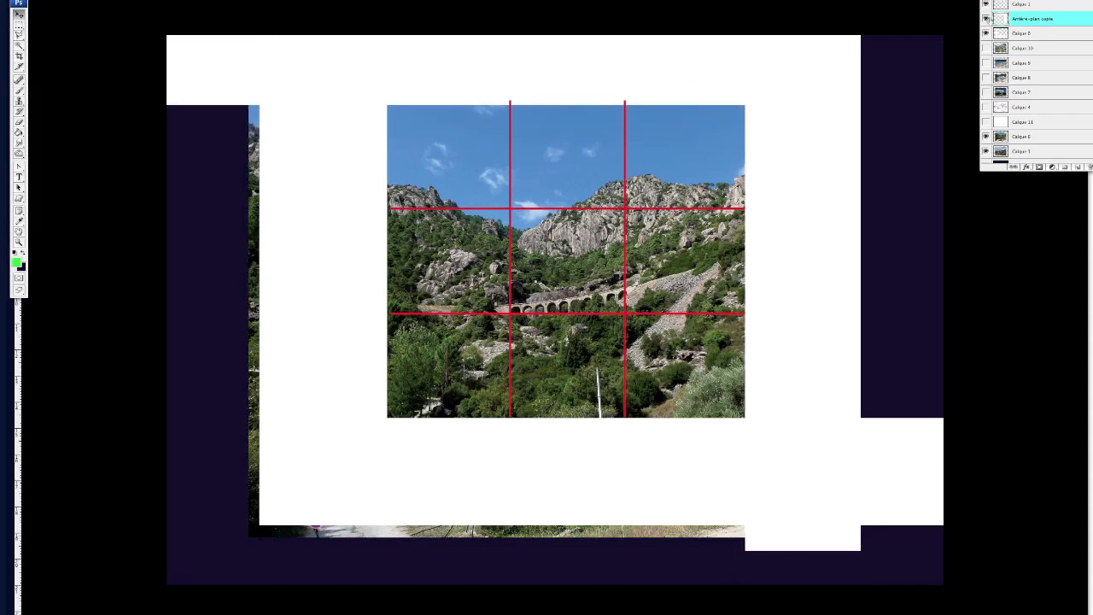
Step: Hide the thirds grid and move both masks inward to crop tightly around the viaduct and the rocky peak above it
left_click(986, 5)
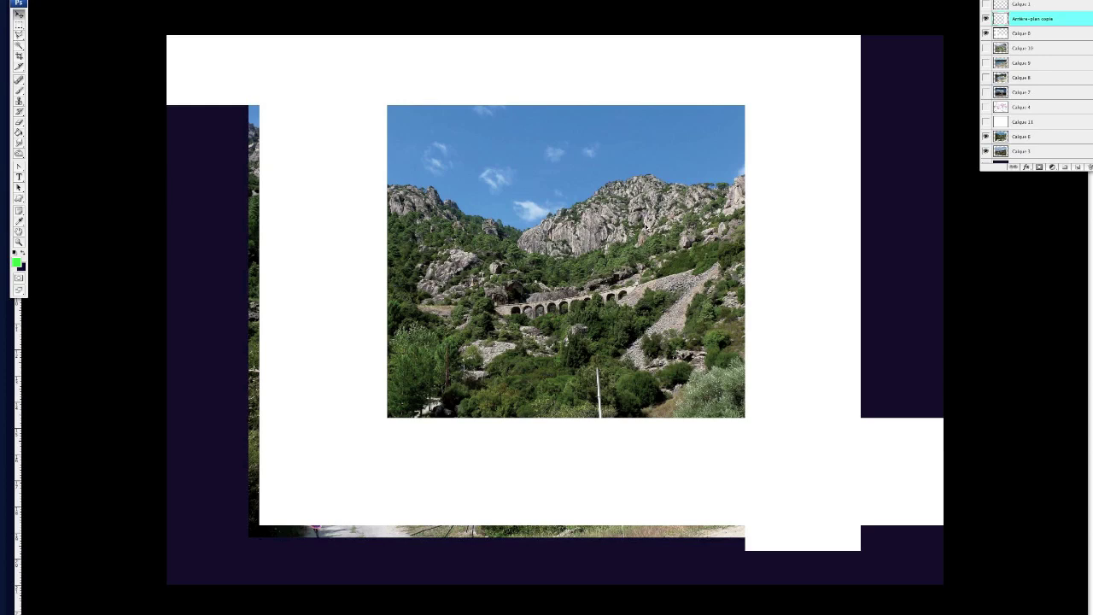
right_click(745, 73)
left_click(761, 76)
right_click(763, 73)
left_click(774, 77)
left_click_drag(768, 59, 730, 124)
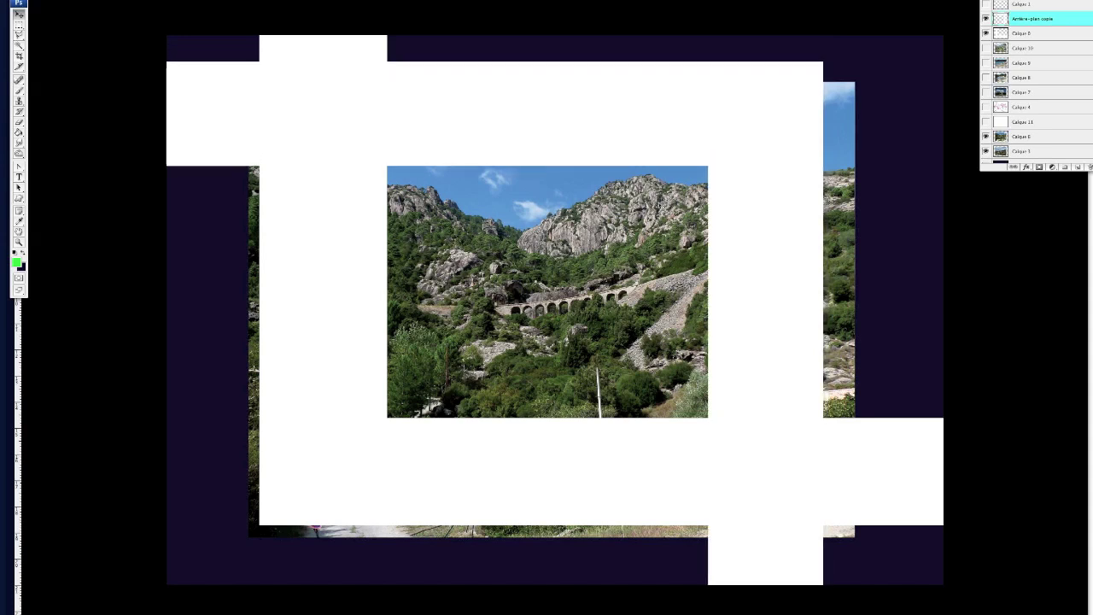
right_click(515, 474)
left_click(523, 470)
left_click_drag(525, 477, 598, 420)
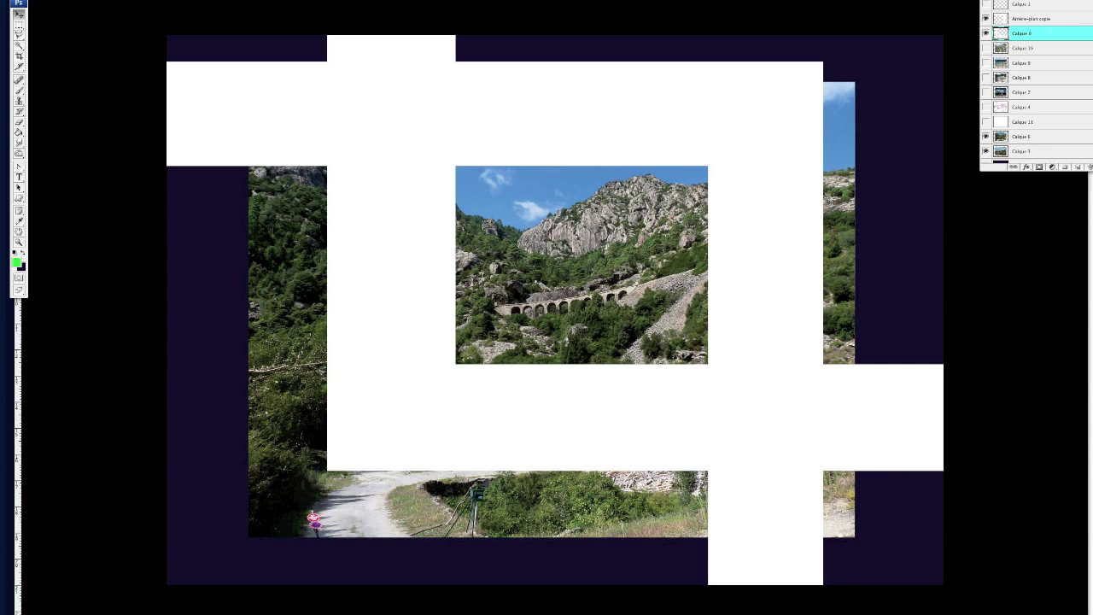
Step: Show the thirds grid and resize it to fit the tight viaduct crop
left_click(987, 5)
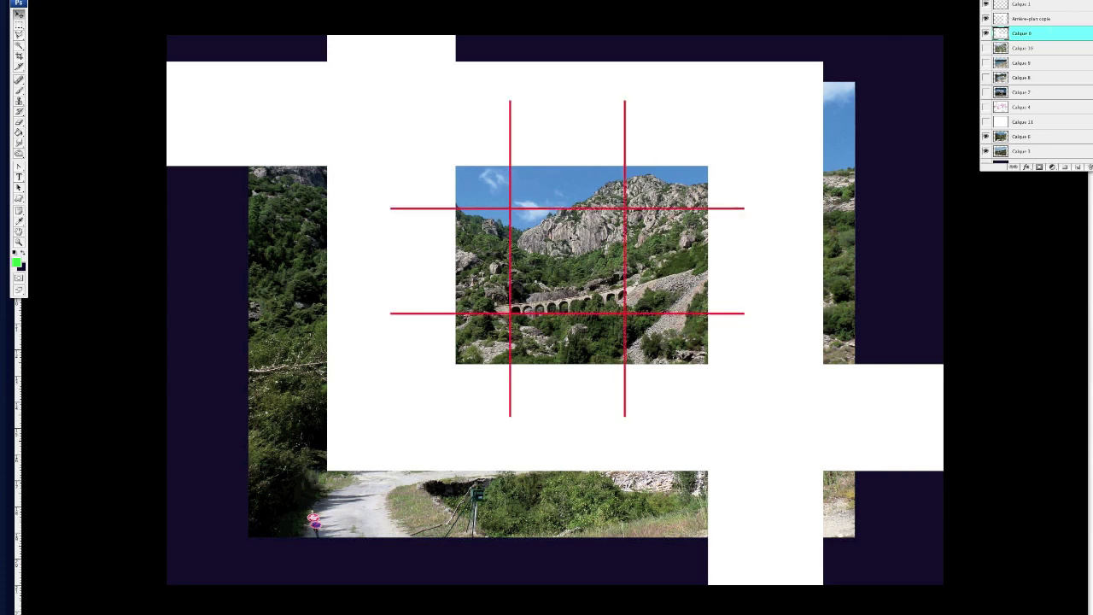
left_click_drag(628, 120, 629, 120)
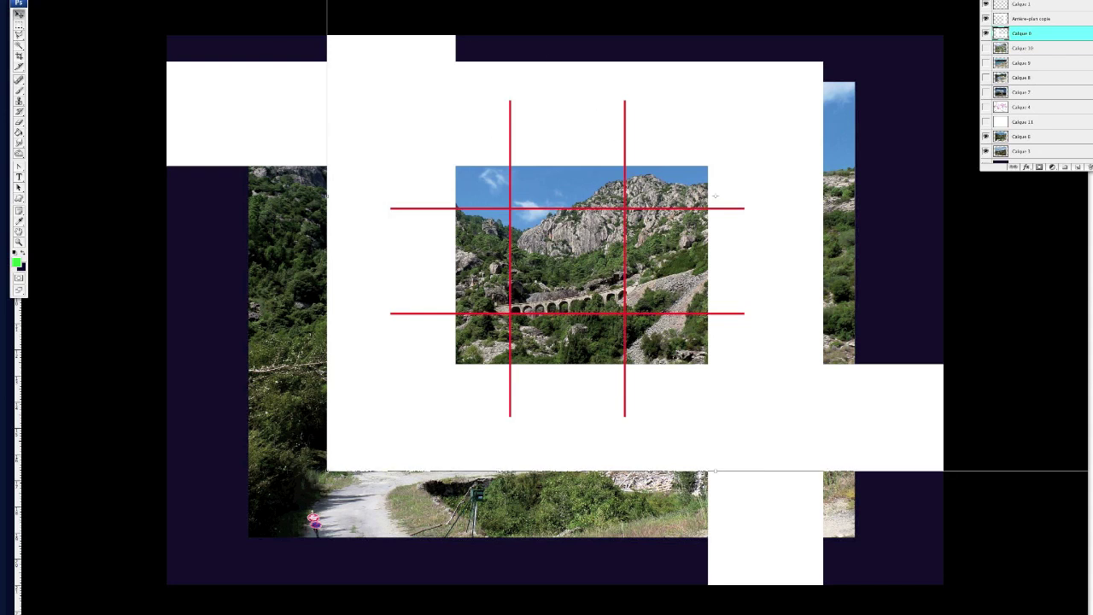
left_click(1035, 7)
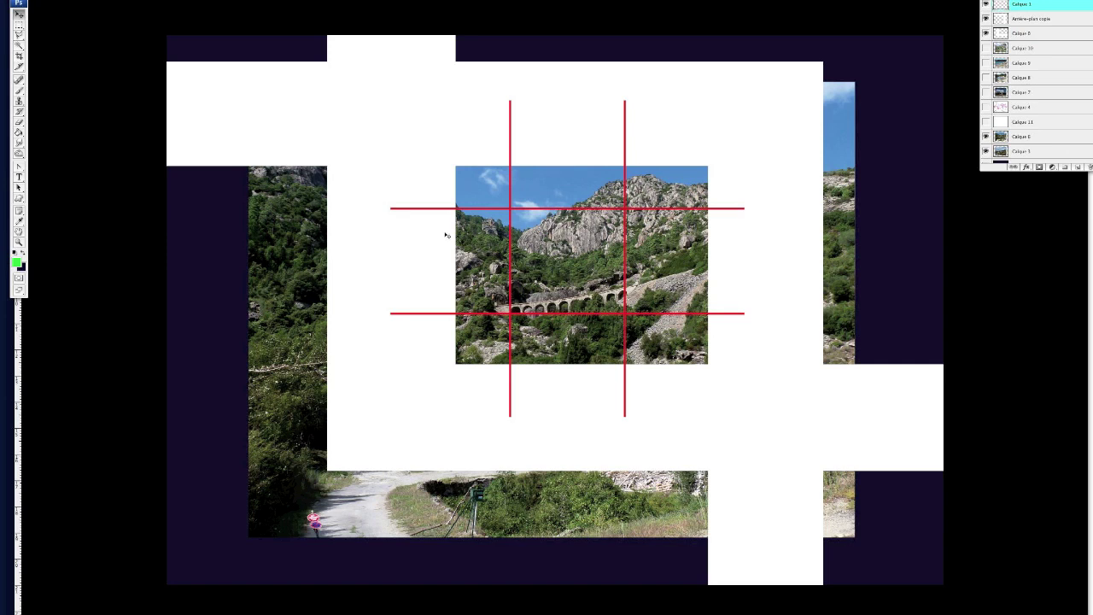
key("ctrl+t")
left_click_drag(389, 99, 455, 167)
left_click_drag(744, 415, 706, 363)
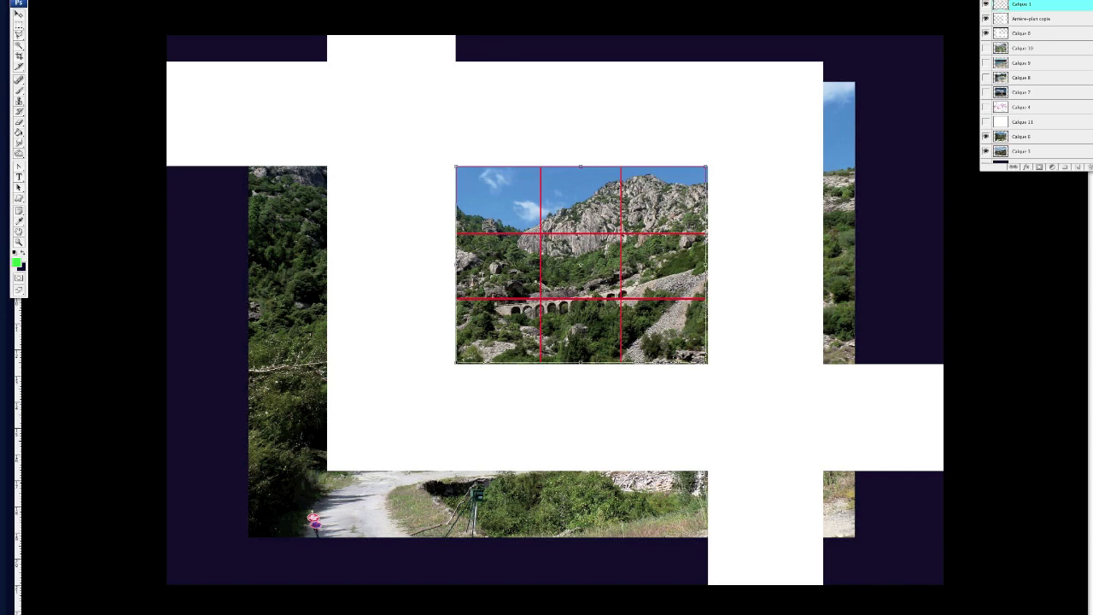
key("Return")
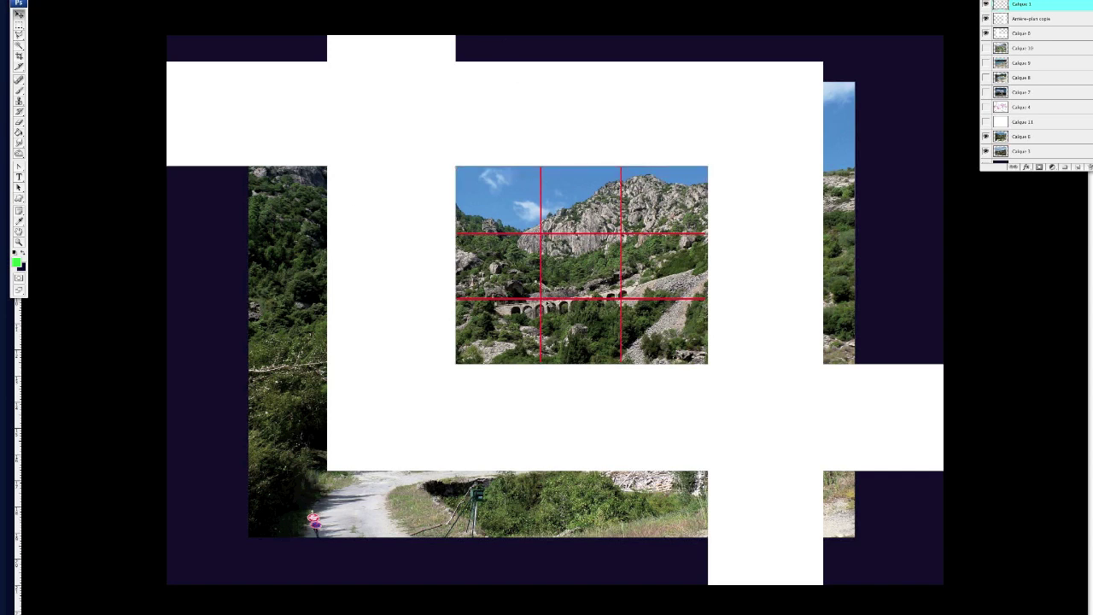
Step: Hide the thirds grid and display the Calque 7 road photo, viewing it without the masks before showing both again
left_click(986, 4)
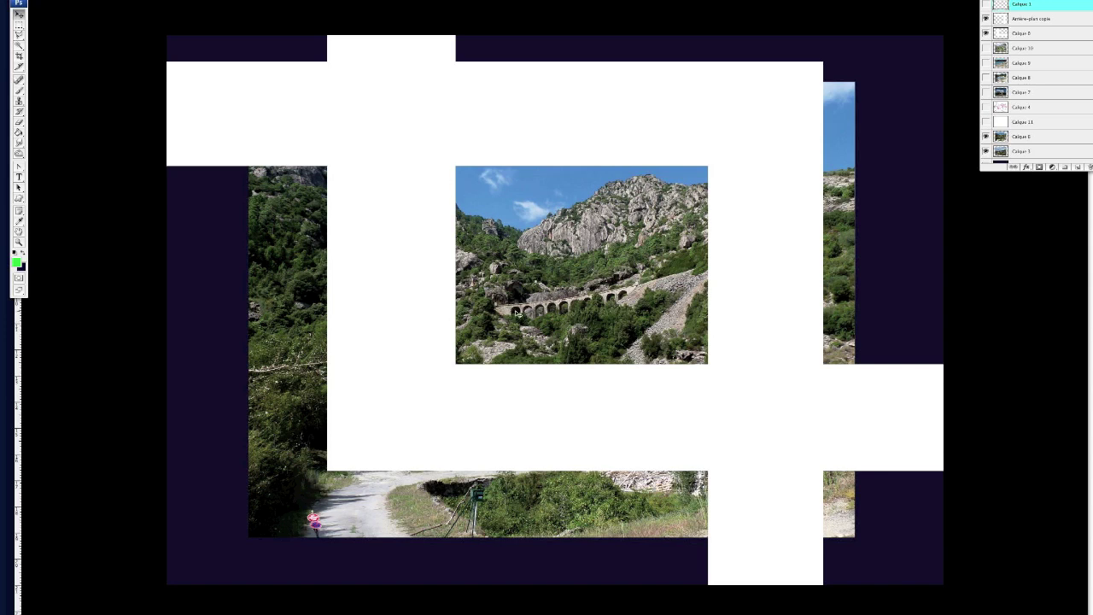
left_click(986, 93)
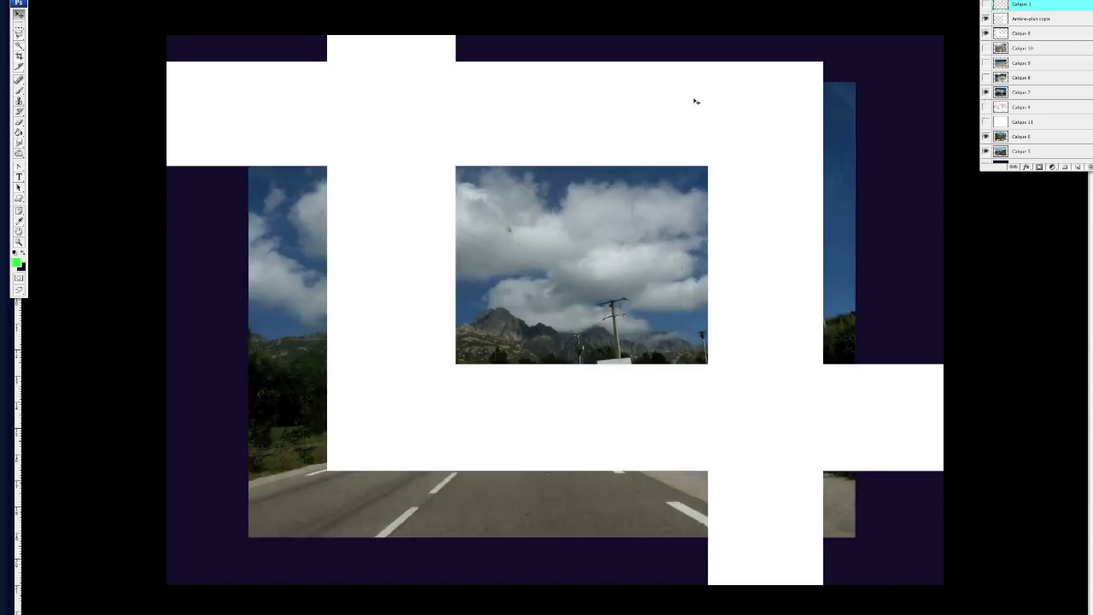
left_click(986, 33)
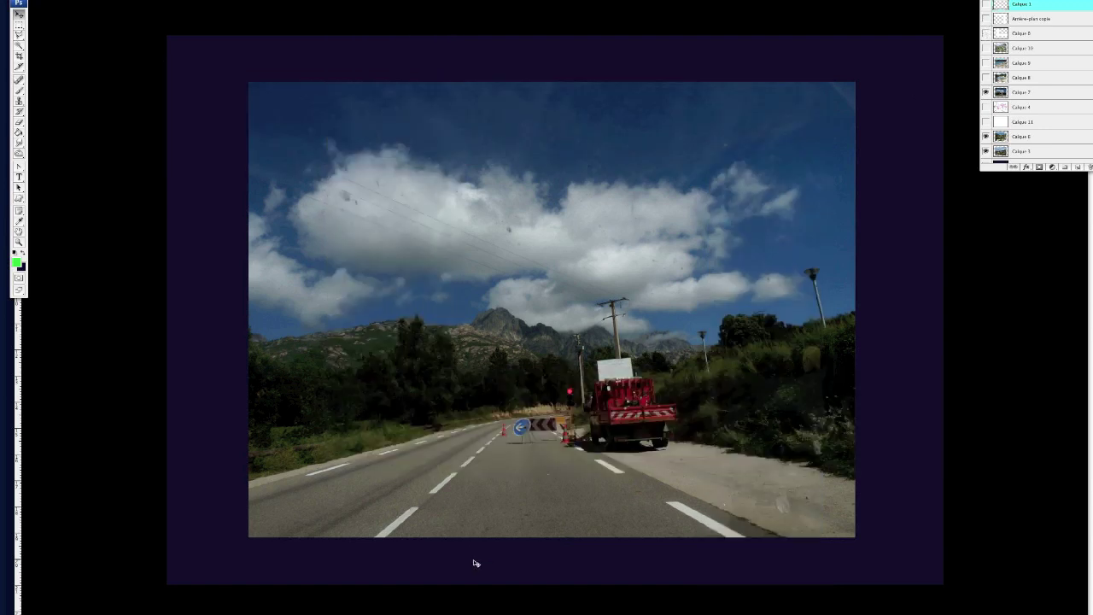
left_click(987, 34)
left_click(986, 19)
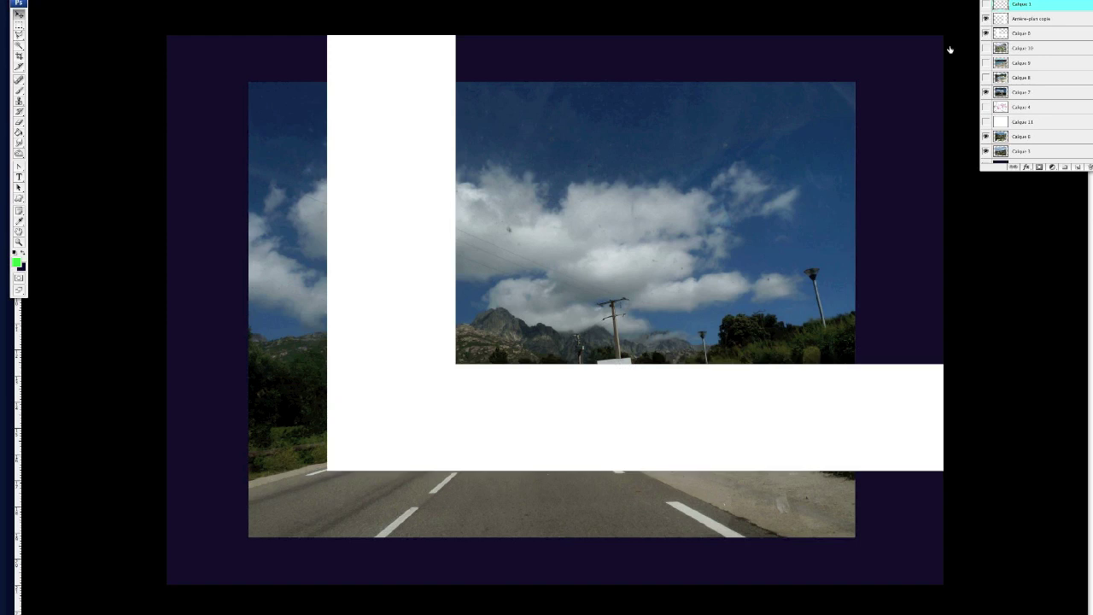
Step: Reposition both masks over the road photo to frame the mountains, the road and the red truck
right_click(438, 421)
left_click(448, 427)
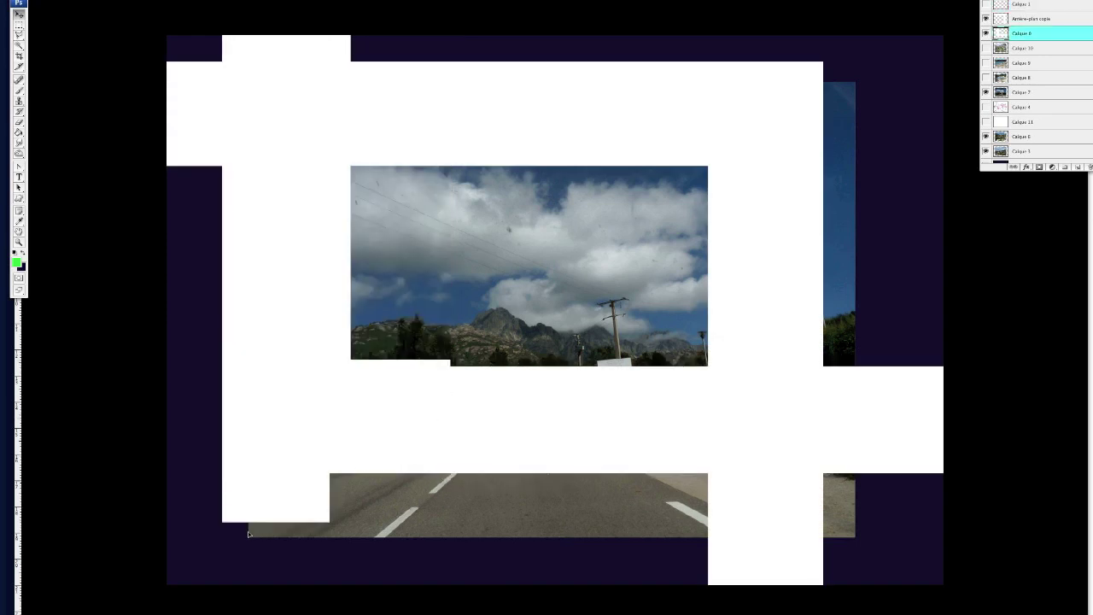
right_click(676, 135)
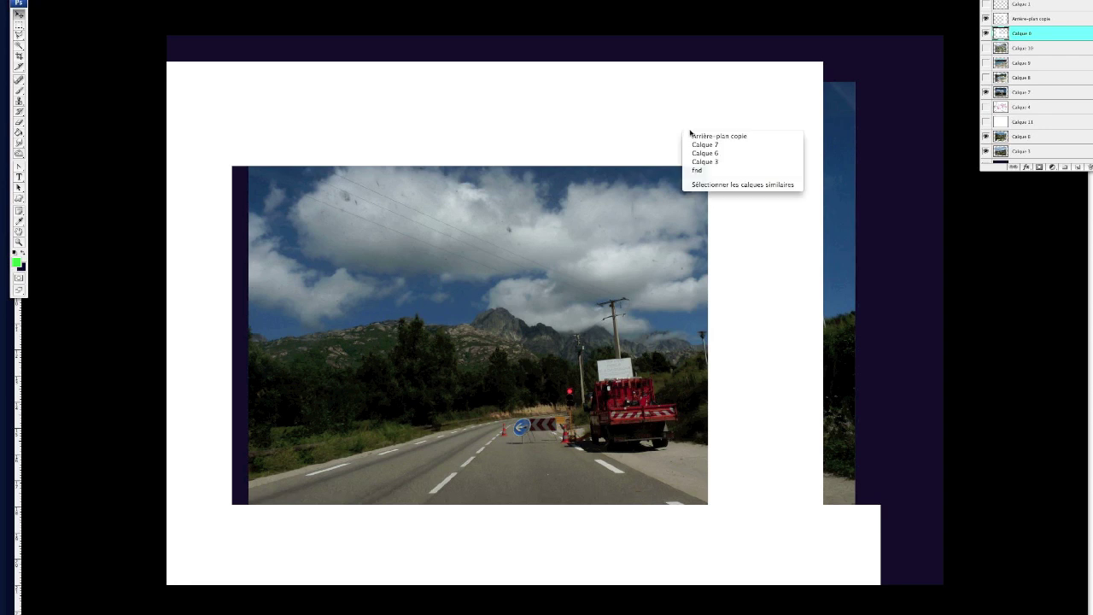
left_click(683, 135)
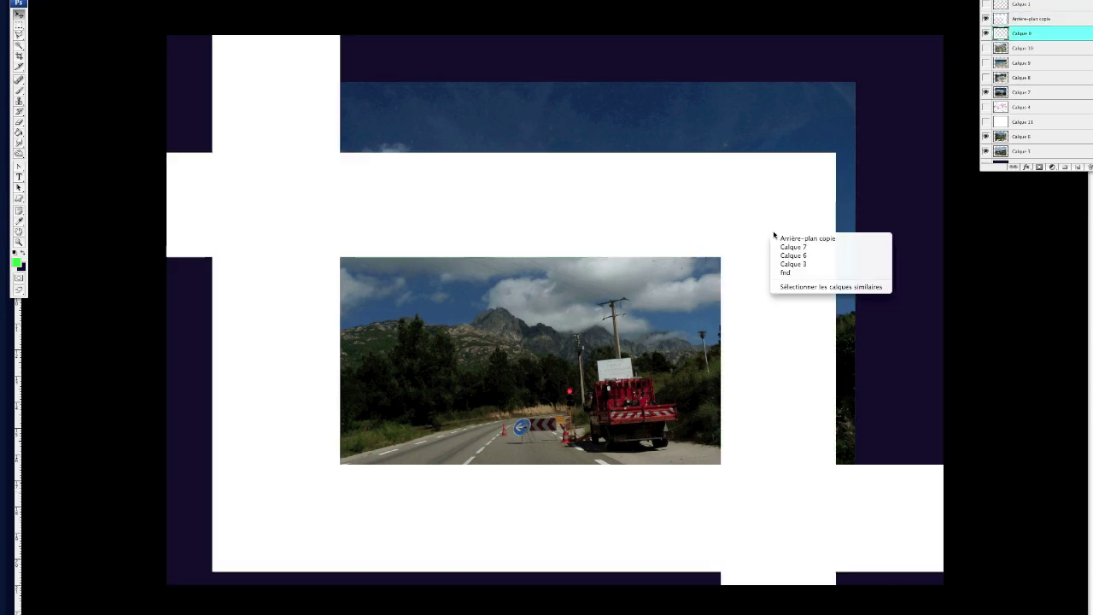
Step: Narrow the crop from both sides to the mountain peak and the road sign, cutting off the red truck
right_click(774, 235)
left_click(790, 238)
left_click_drag(790, 234, 646, 228)
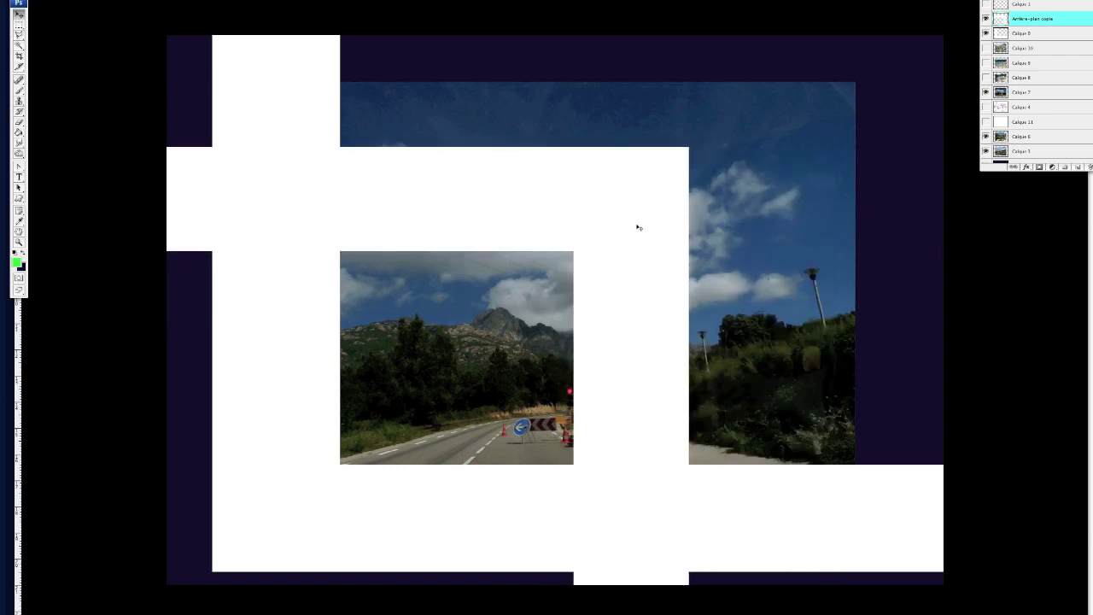
right_click(324, 335)
left_click(338, 340)
left_click_drag(298, 334, 328, 342)
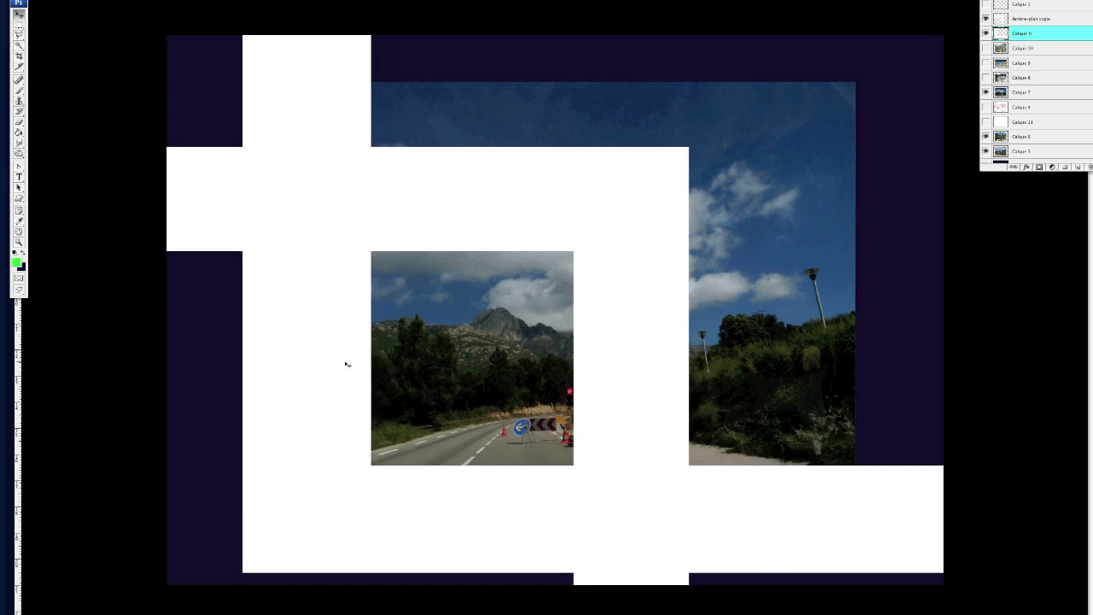
Step: Show the Calque 1 thirds grid and move and resize it to fit the narrow mountain and road sign crop
left_click(985, 5)
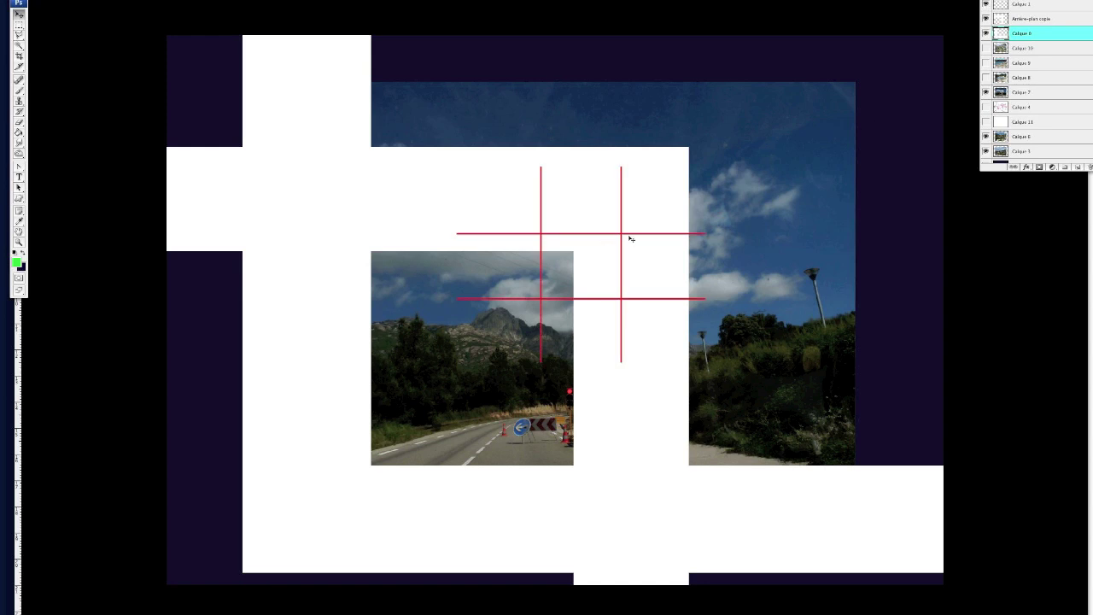
left_click(1058, 7)
left_click_drag(612, 255, 499, 332)
key("ctrl+t")
left_click_drag(614, 451, 571, 454)
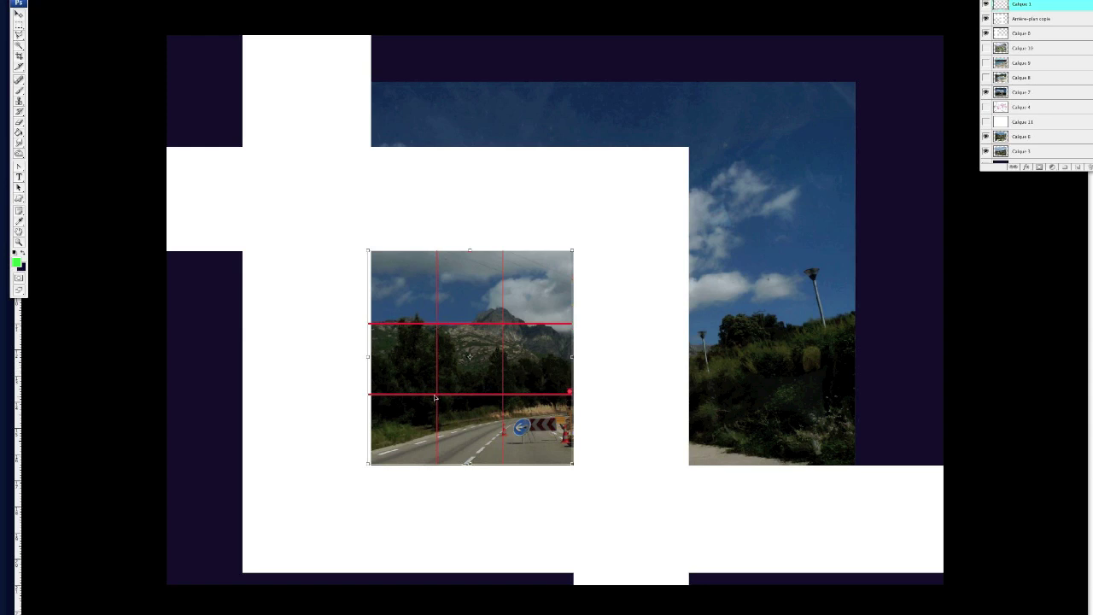
left_click_drag(503, 400, 505, 402)
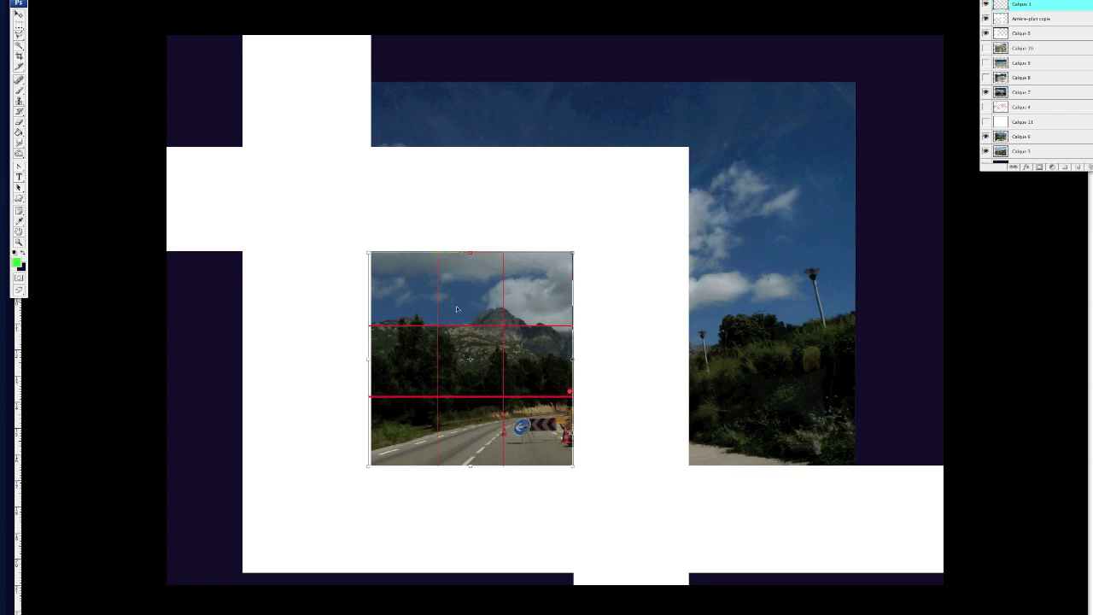
key("Return")
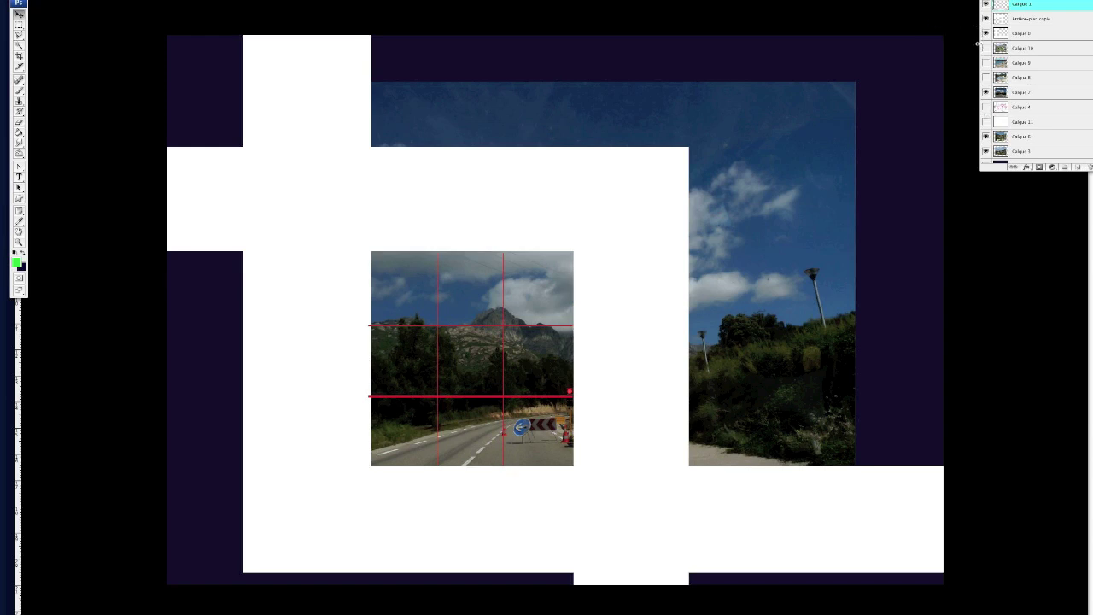
Step: Hide the grid and masks to display the Calque 9 beach photo, and show both white masks again over it
left_click(986, 33)
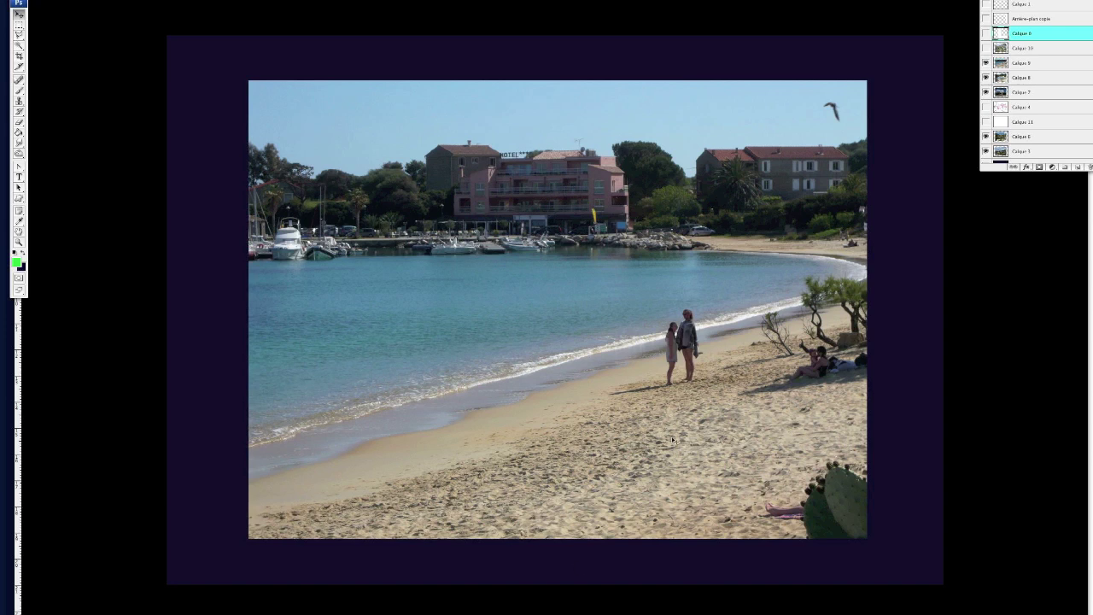
left_click(987, 32)
left_click(986, 18)
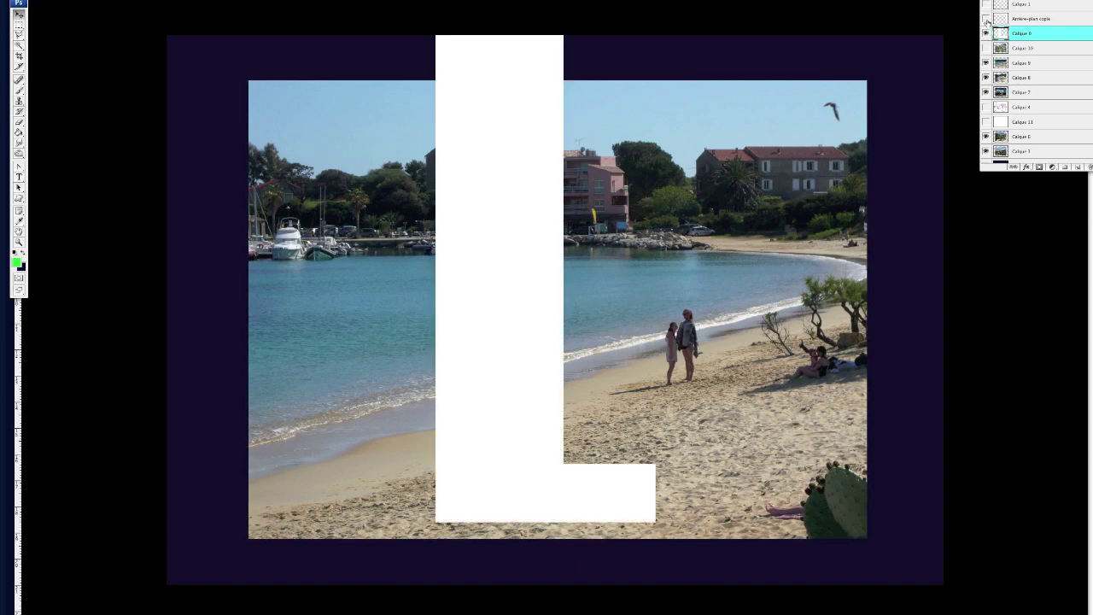
Step: Move the Calque 0 and Arrière-plan copie masks to frame the pink hotel, the moored boats and a strip of sea
right_click(595, 533)
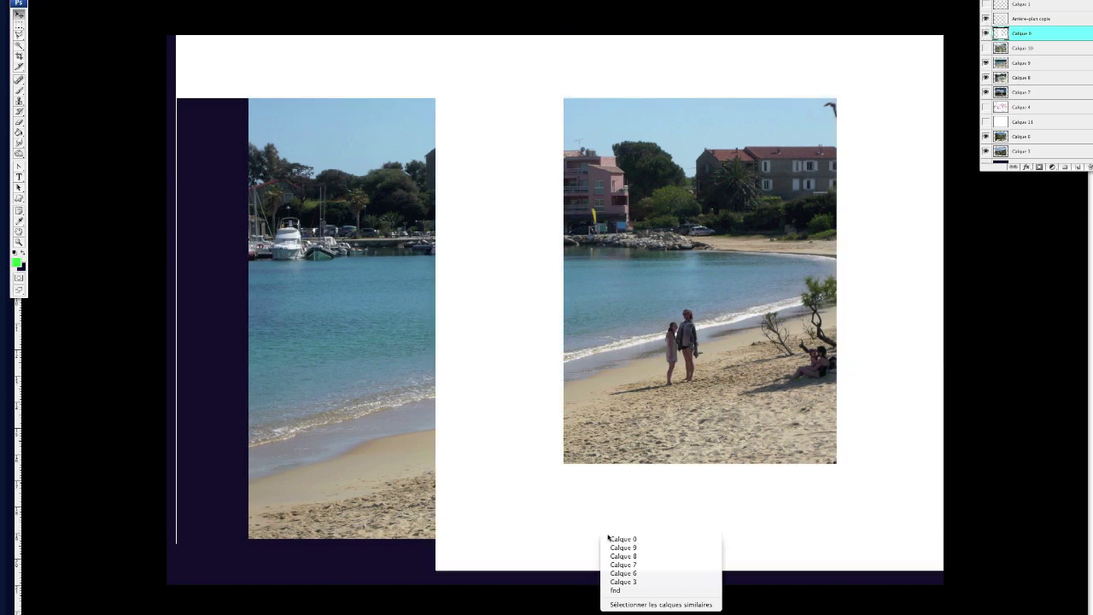
left_click(608, 536)
left_click_drag(608, 536, 299, 350)
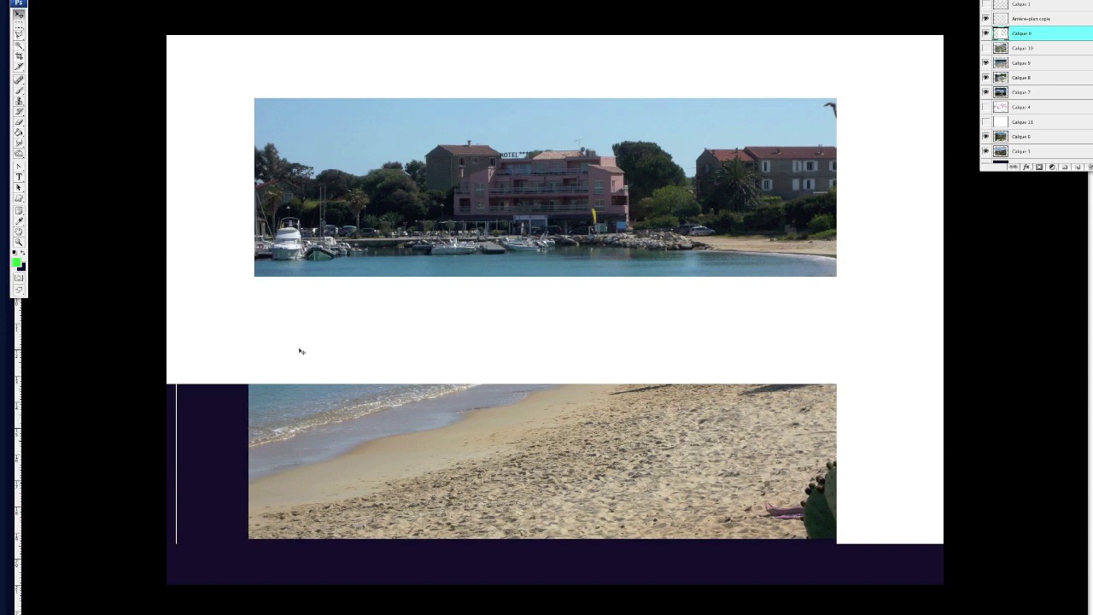
right_click(848, 213)
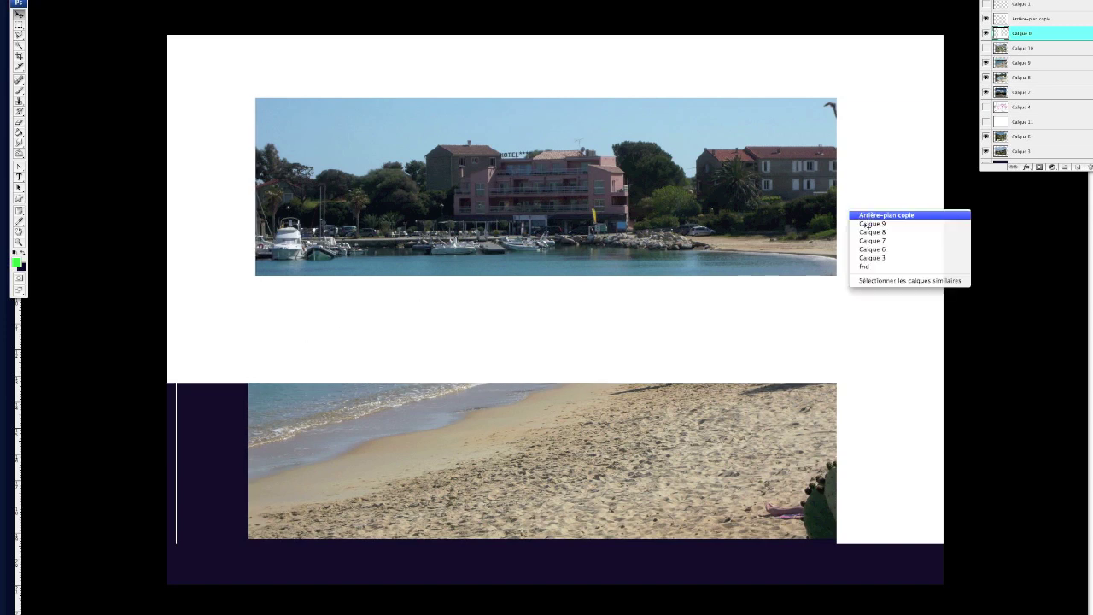
left_click(867, 215)
left_click_drag(868, 206, 697, 189)
right_click(525, 345)
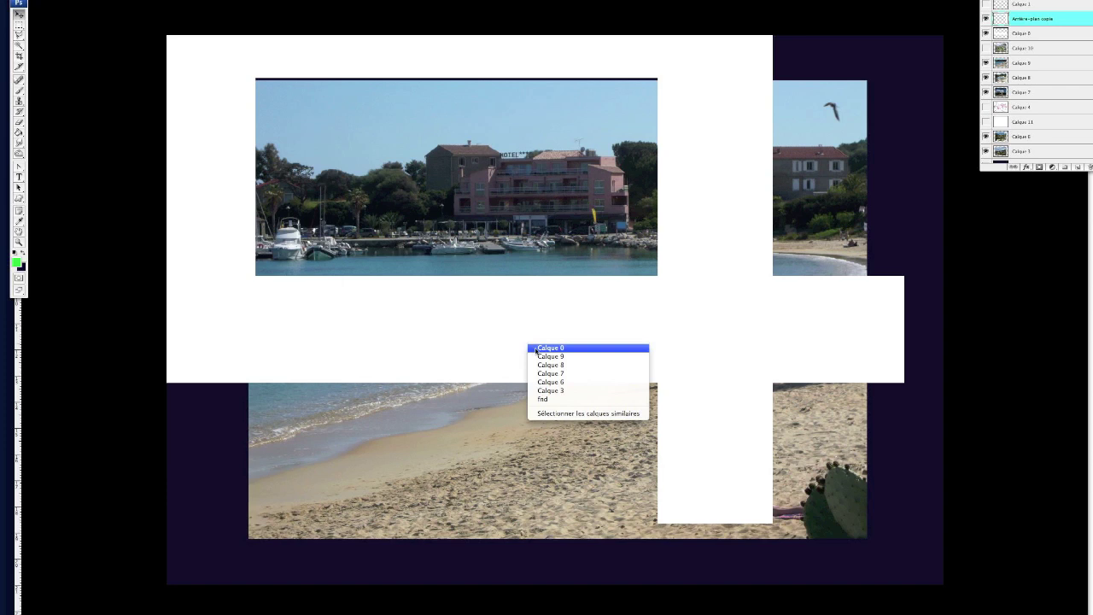
left_click(546, 345)
left_click_drag(547, 343, 542, 364)
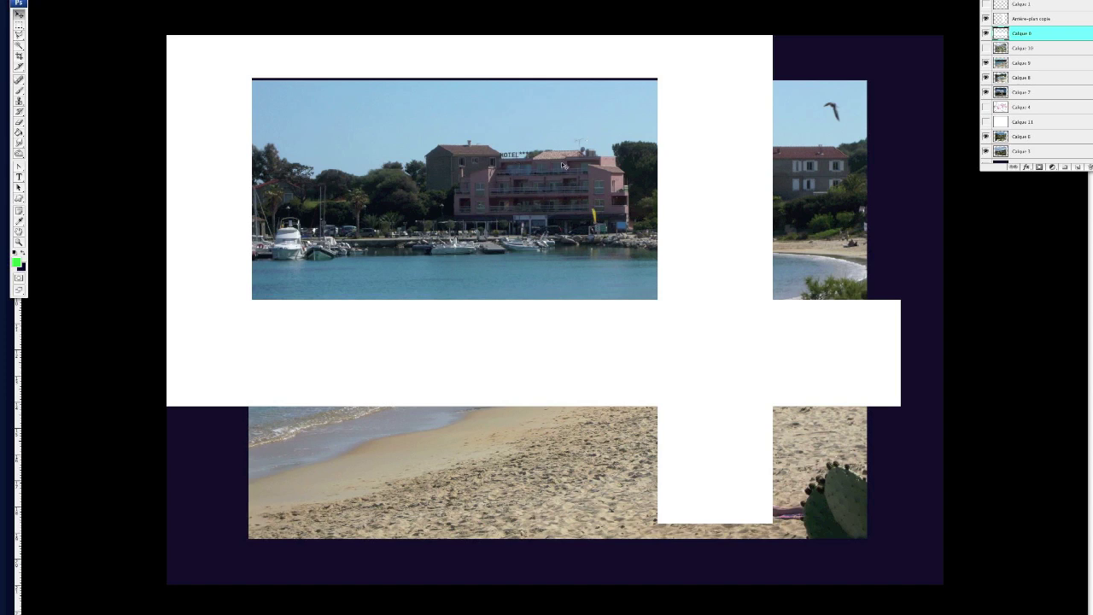
Step: Lower the Calque 0 mask to extend the crop down over the shoreline and the sand
right_click(547, 356)
left_click(560, 358)
left_click_drag(563, 364, 532, 579)
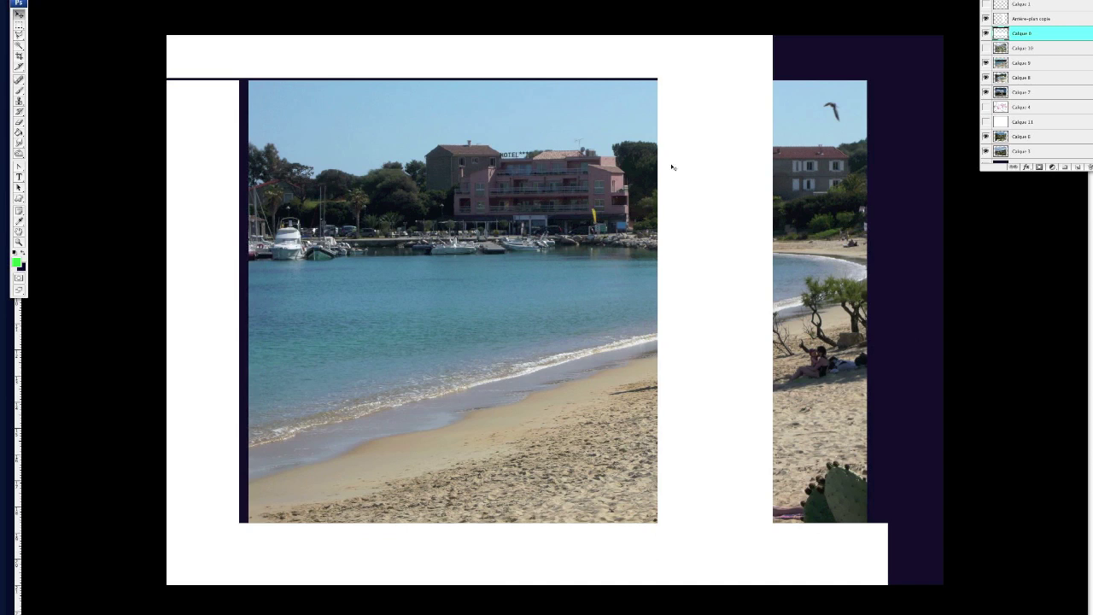
Step: Reposition both masks into a wide crop of the sea, the walking couple and the tree, cutting off the hotel and sky
right_click(708, 62)
left_click(718, 66)
left_click_drag(725, 71, 922, 245)
right_click(741, 564)
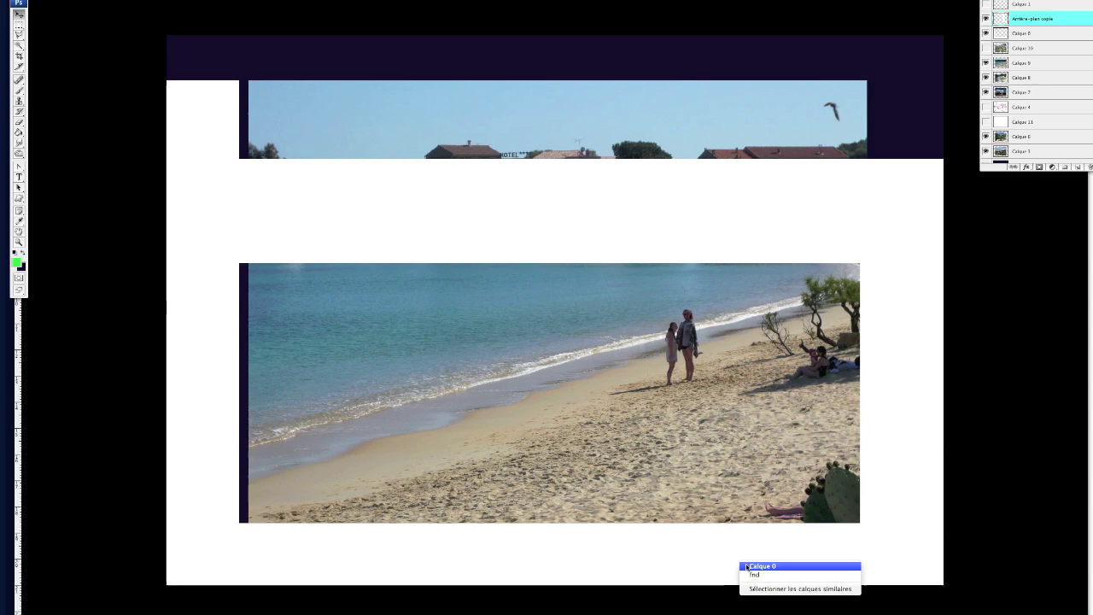
left_click(755, 567)
left_click_drag(749, 564, 763, 516)
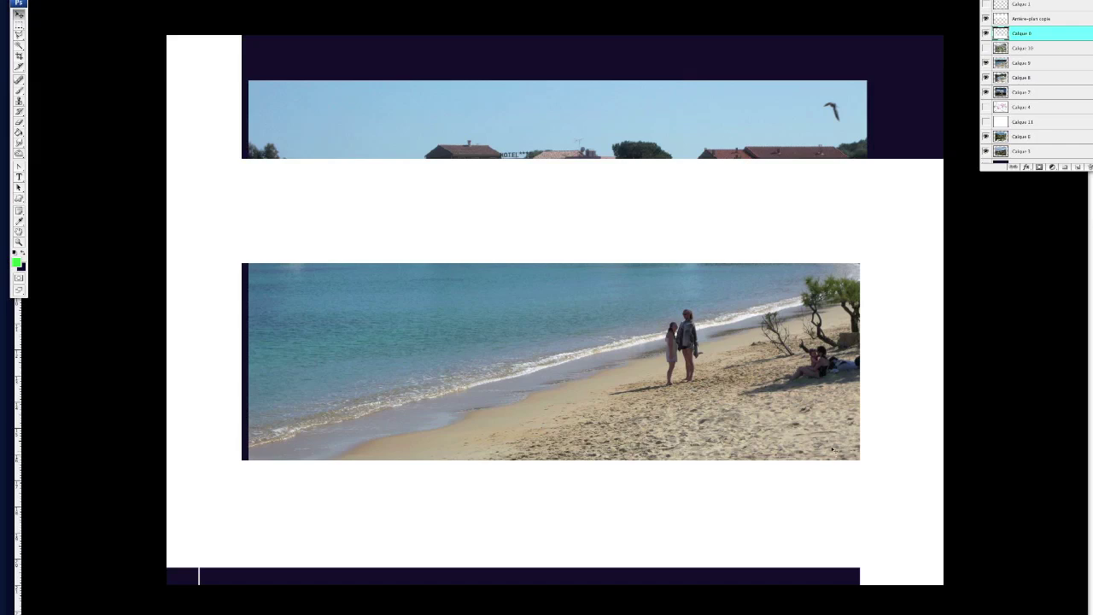
Step: Show the thirds grid and stretch it to the edges of the wide beach crop
left_click(986, 5)
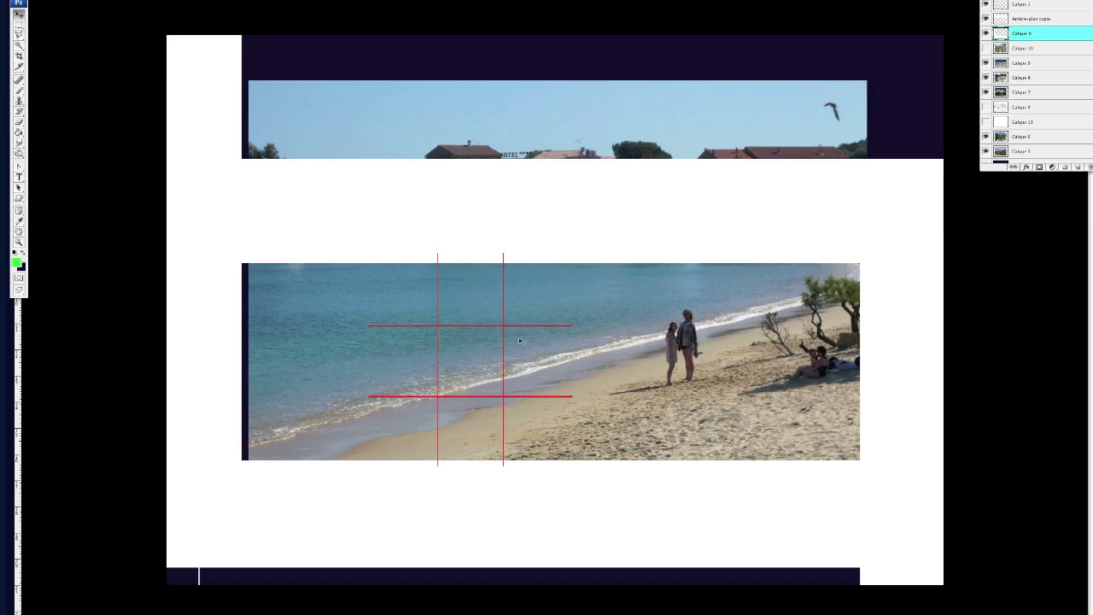
key("ctrl+t")
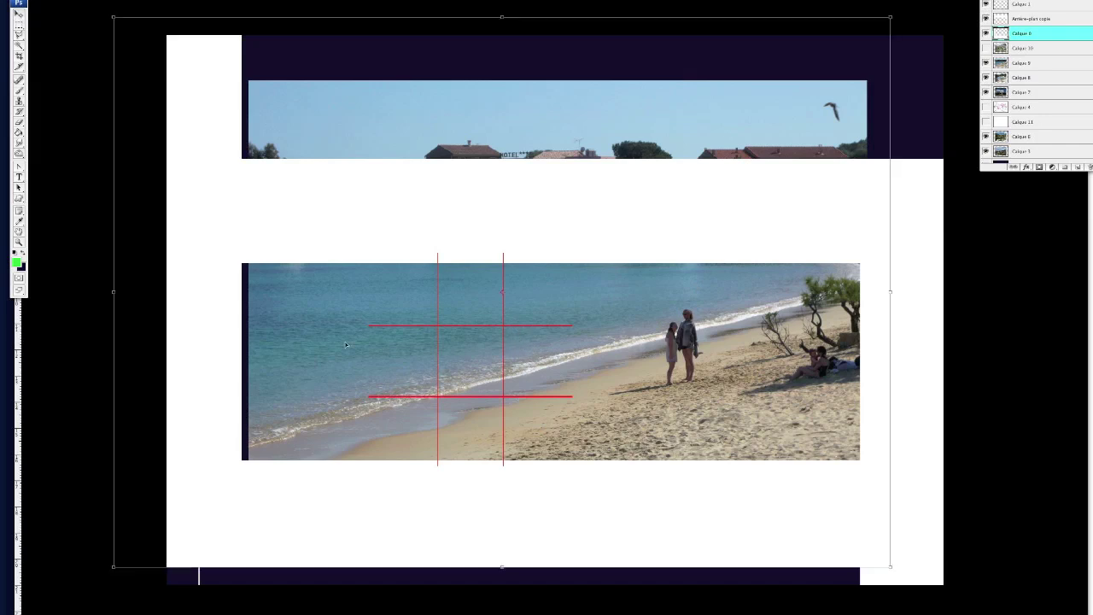
key("Return")
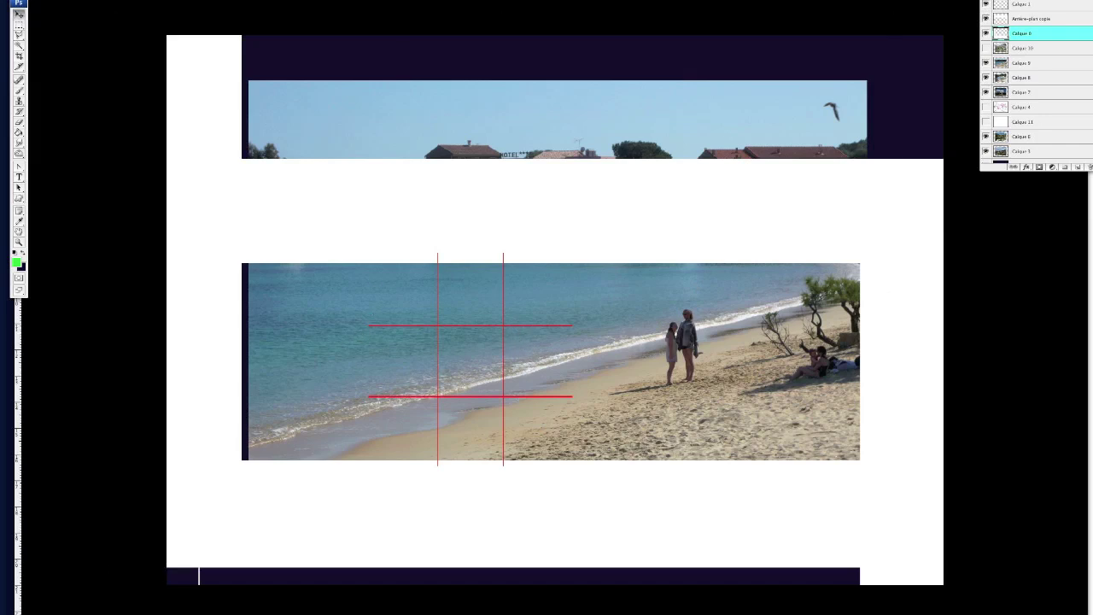
left_click(1021, 4)
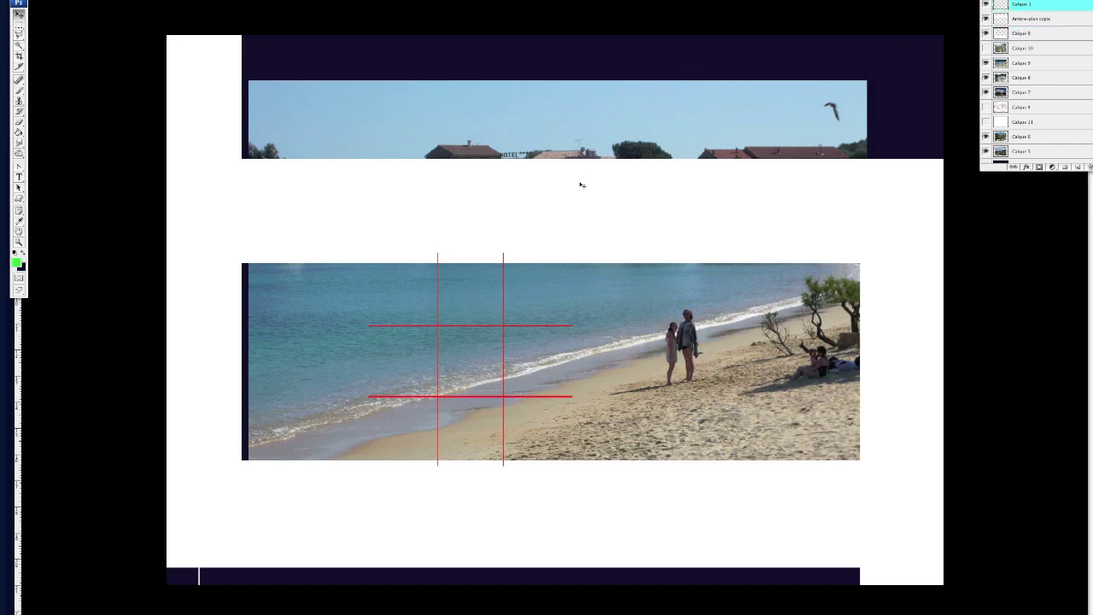
key("ctrl+t")
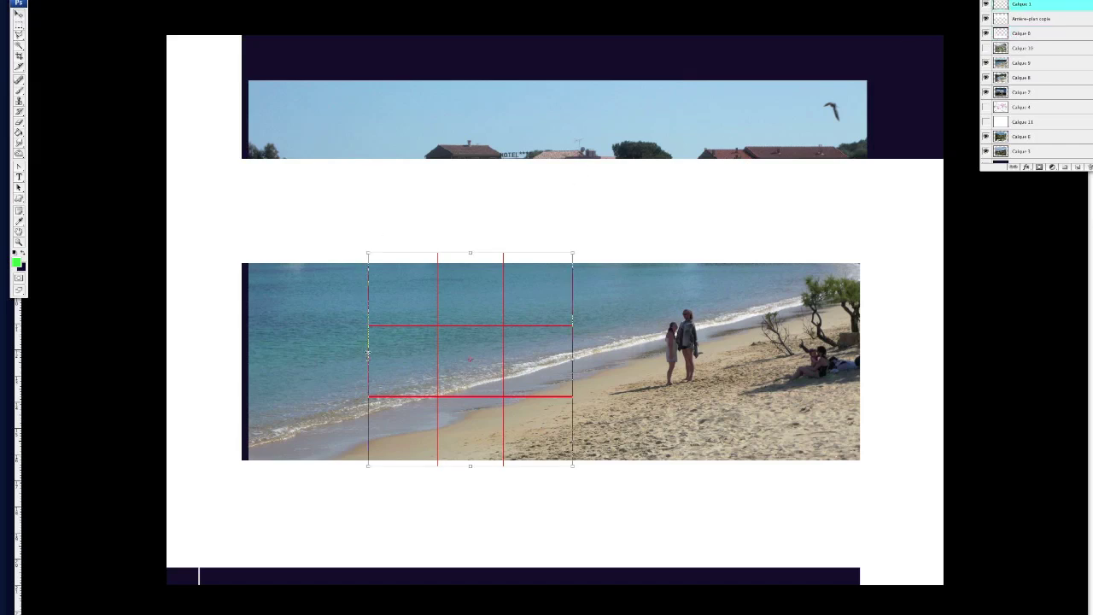
left_click_drag(367, 362, 248, 359)
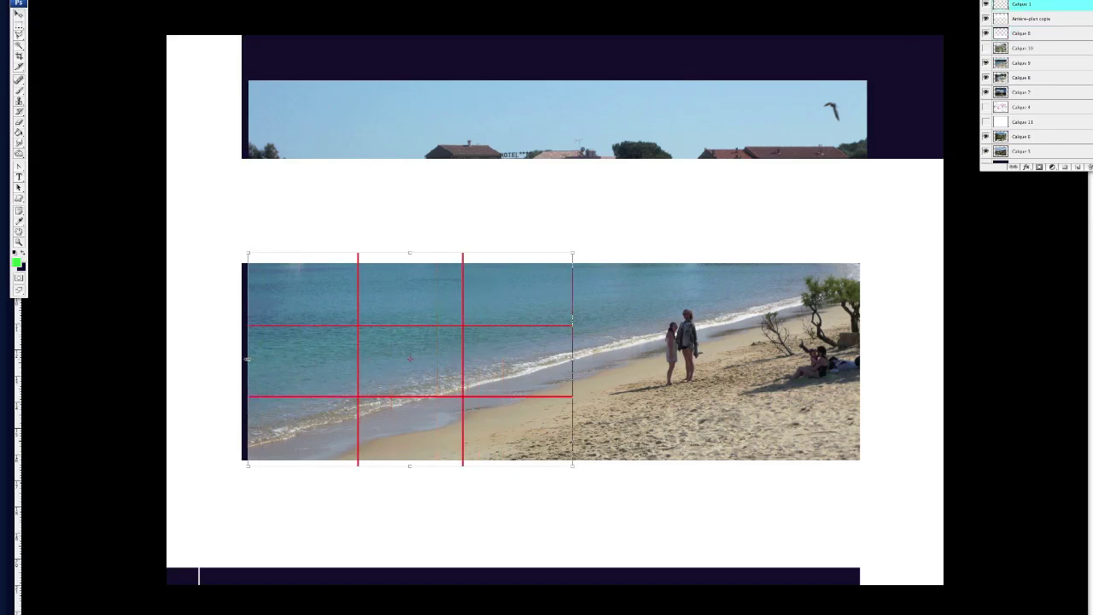
left_click_drag(572, 358, 859, 387)
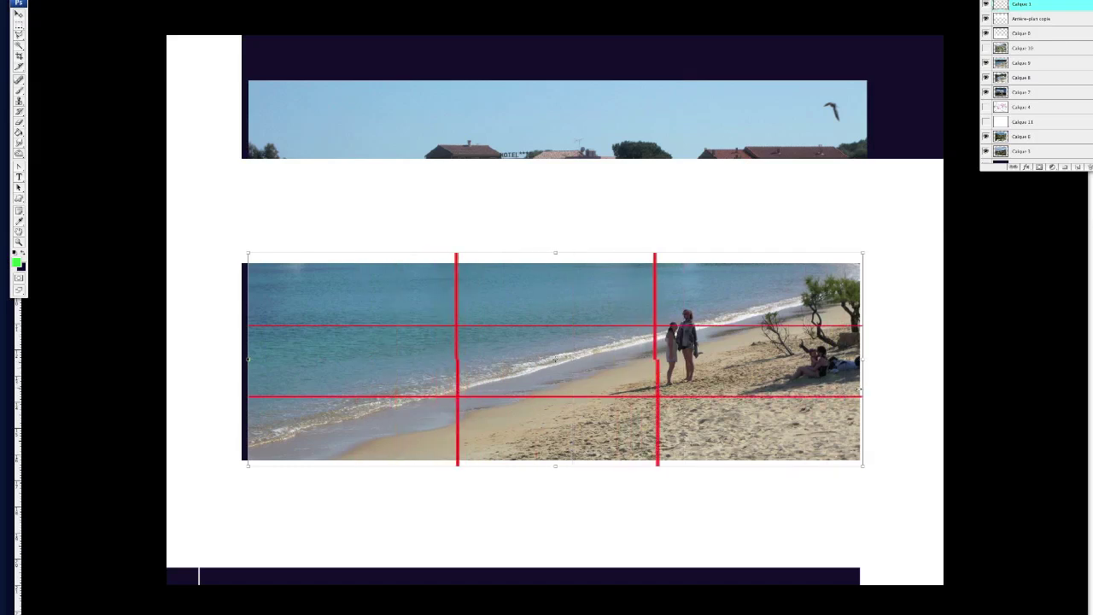
left_click_drag(553, 254, 552, 265)
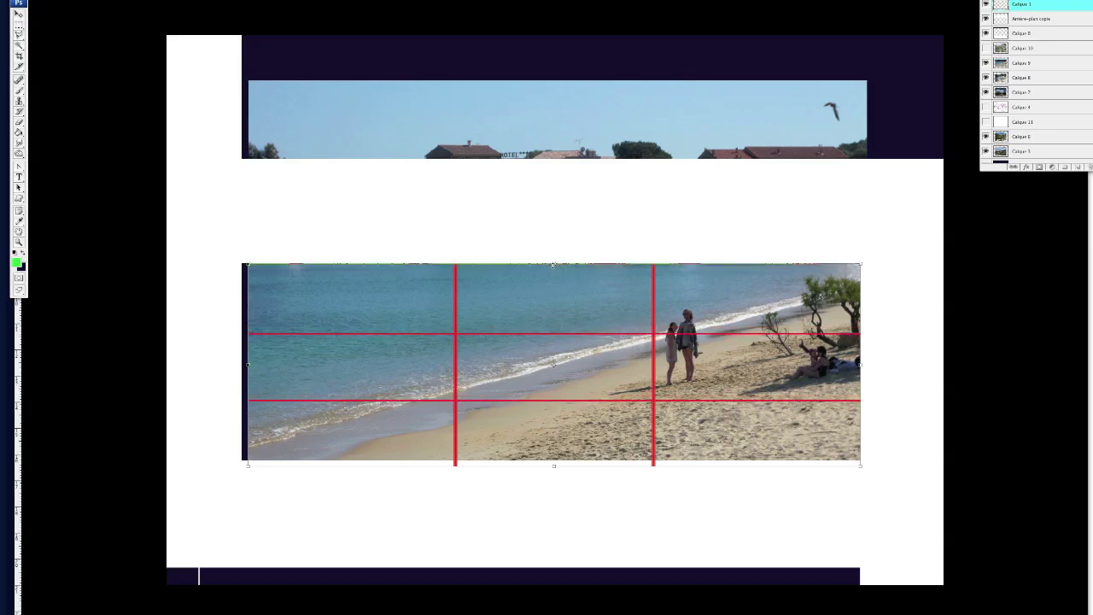
left_click_drag(554, 467, 553, 459)
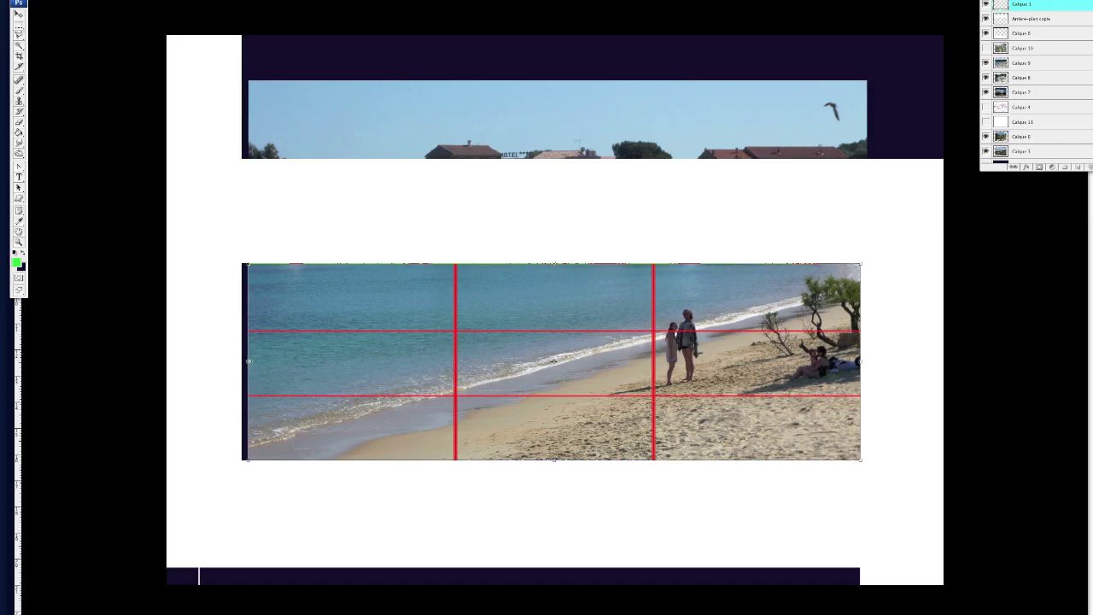
Step: Narrow the grid from the sea side so a vertical line crosses the couple, and move the Calque 0 mask to match
left_click_drag(247, 362, 325, 371)
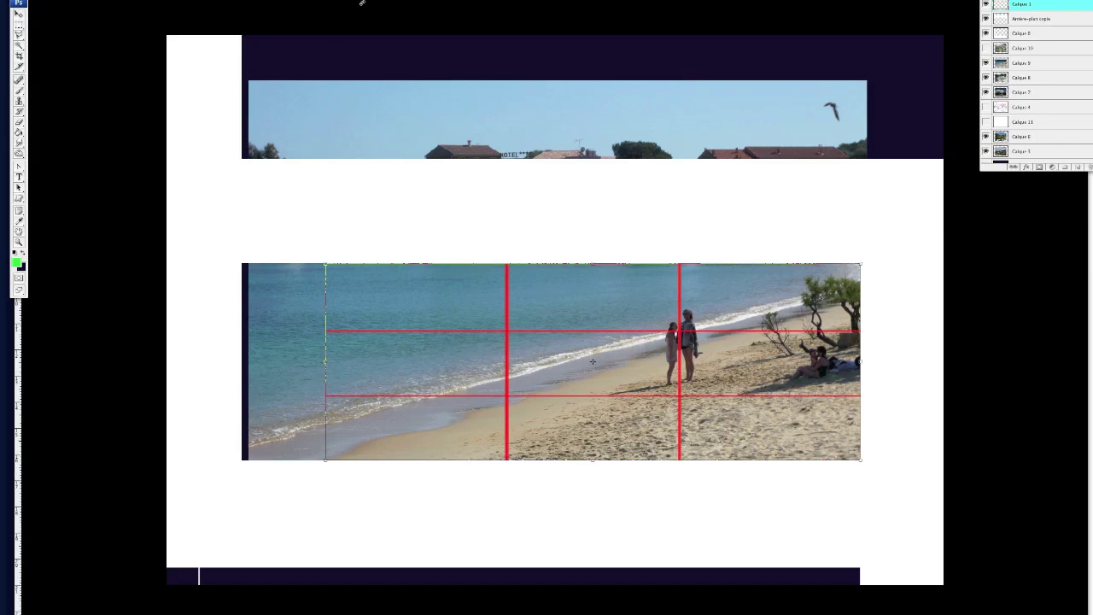
key("Return")
right_click(210, 313)
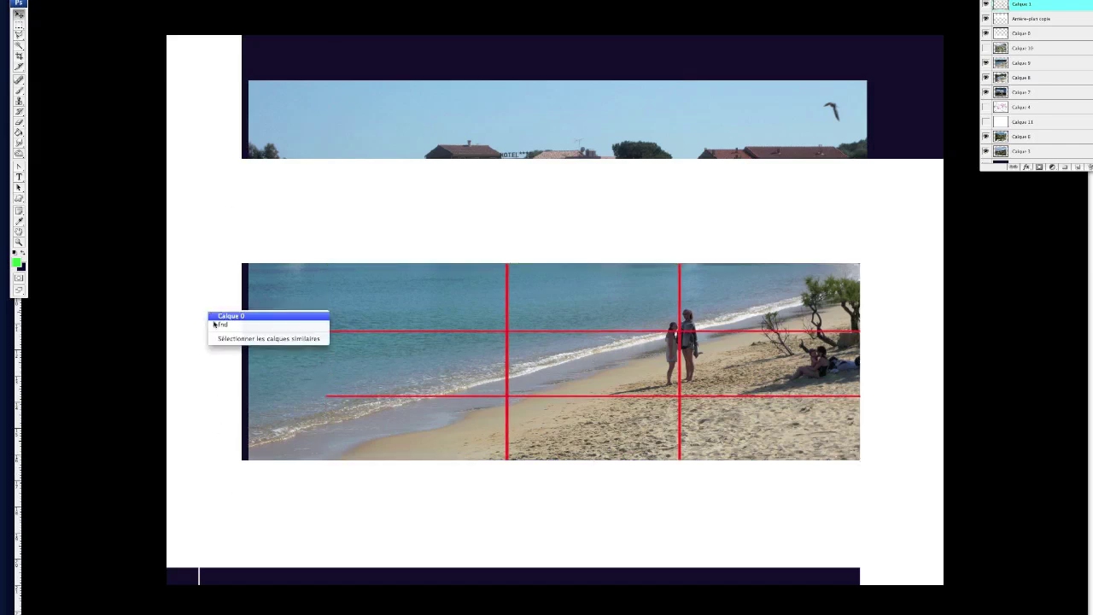
left_click(225, 316)
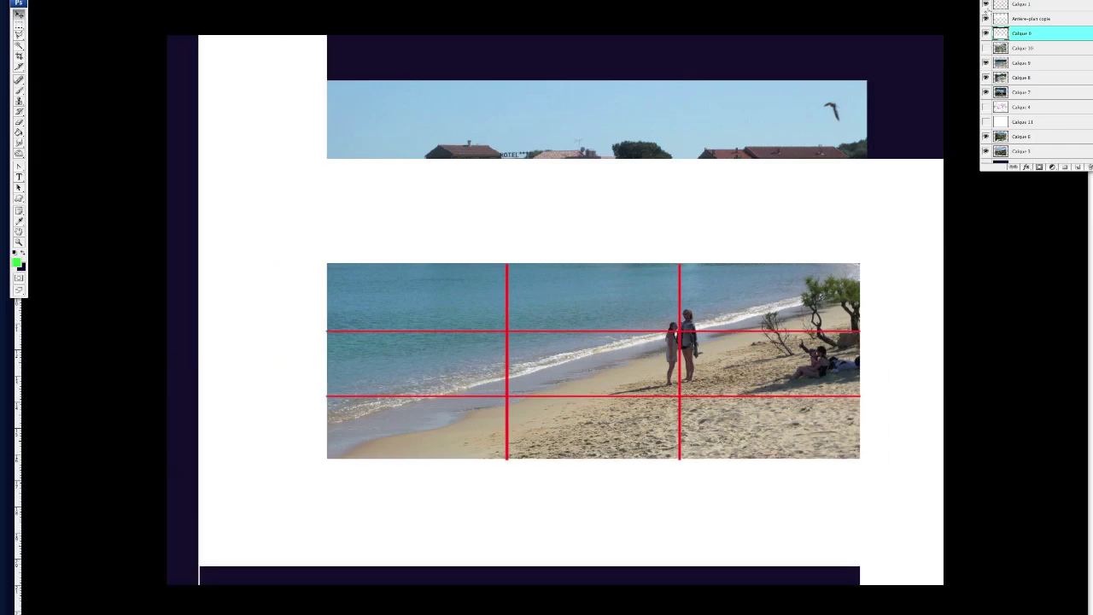
Step: Hide the grid and shift the Arrière-plan copie mask to compare crops with and without the tree, finishing close beside the couple
left_click(986, 5)
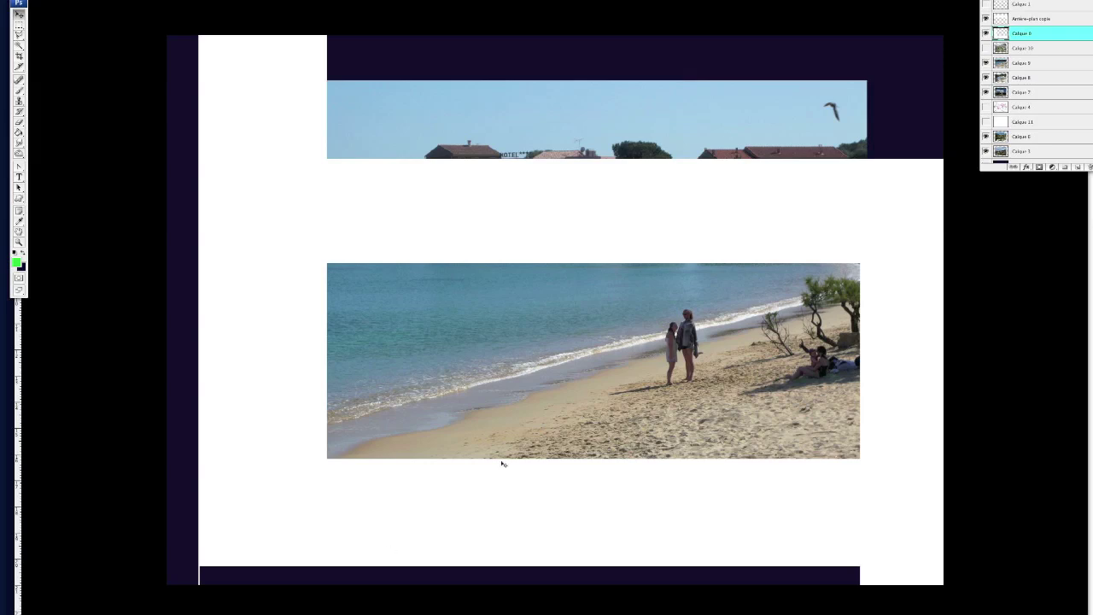
right_click(899, 292)
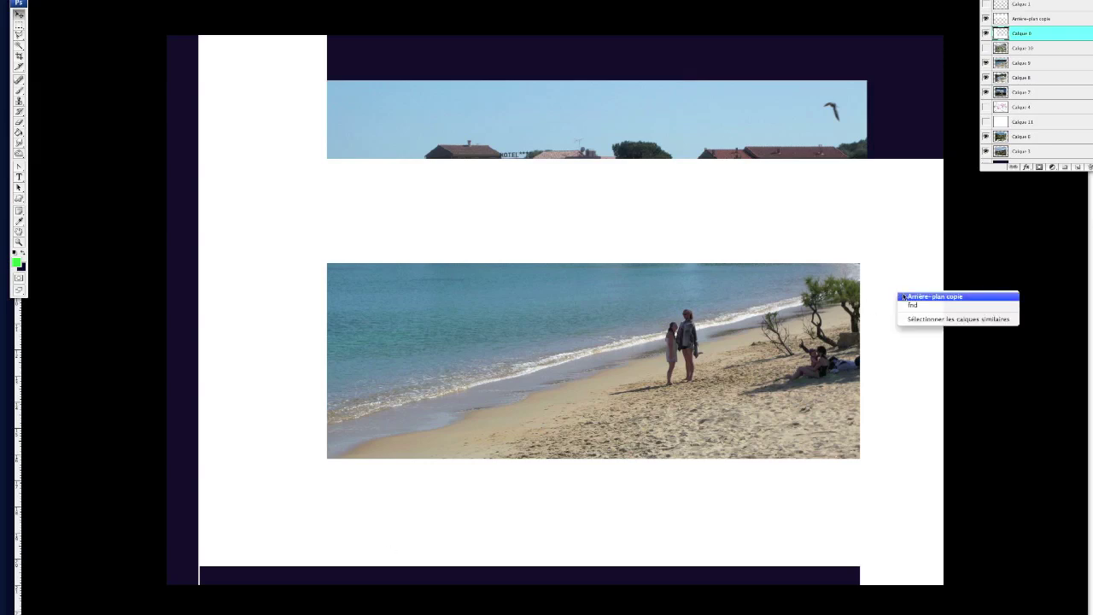
left_click(914, 295)
left_click_drag(908, 293, 813, 288)
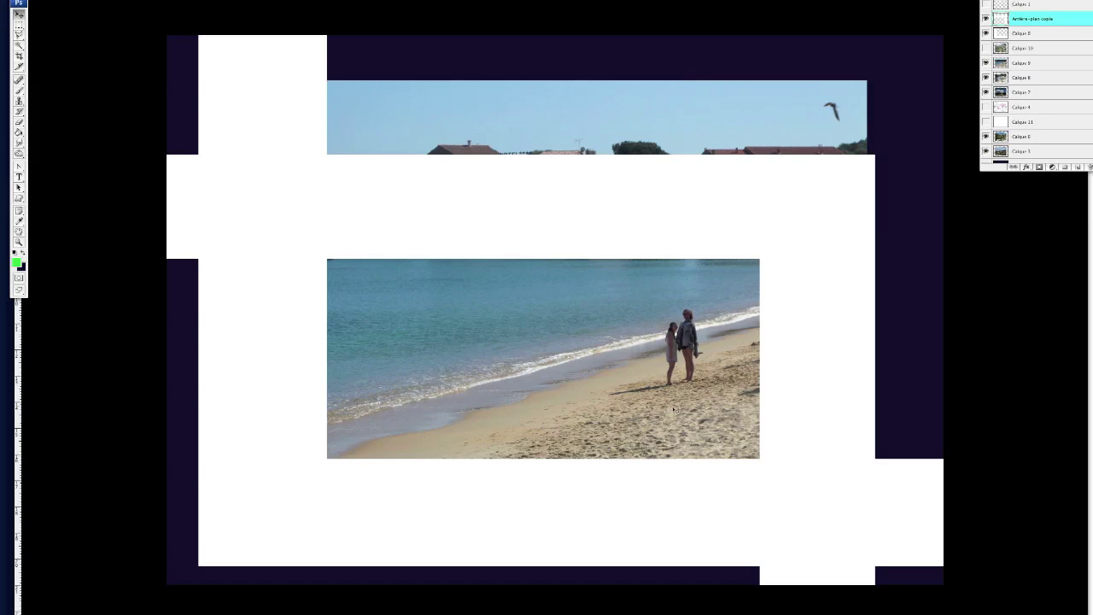
left_click_drag(764, 213, 846, 213)
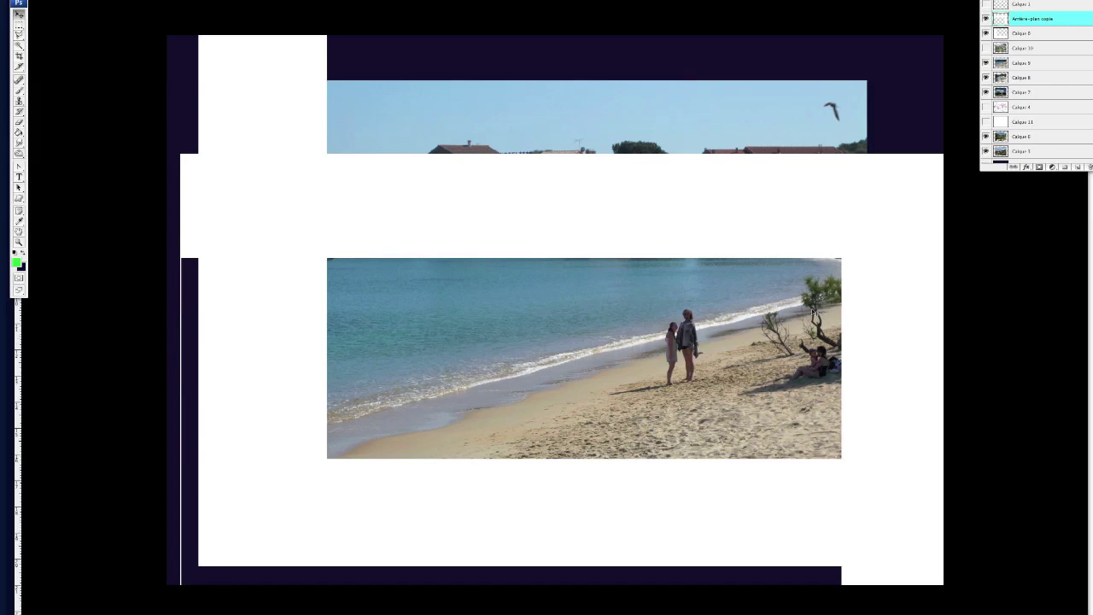
left_click_drag(855, 223, 761, 225)
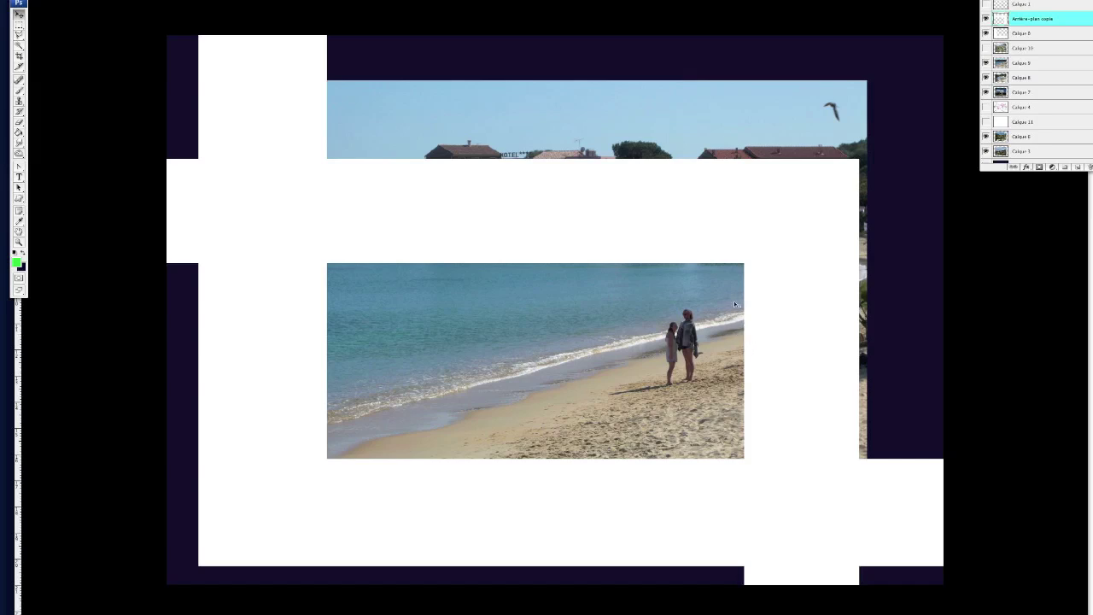
Step: Show the countryside photo layer Calque 10 and move the Calque 0 mask outward to uncover the photo's left and lower parts
left_click(986, 49)
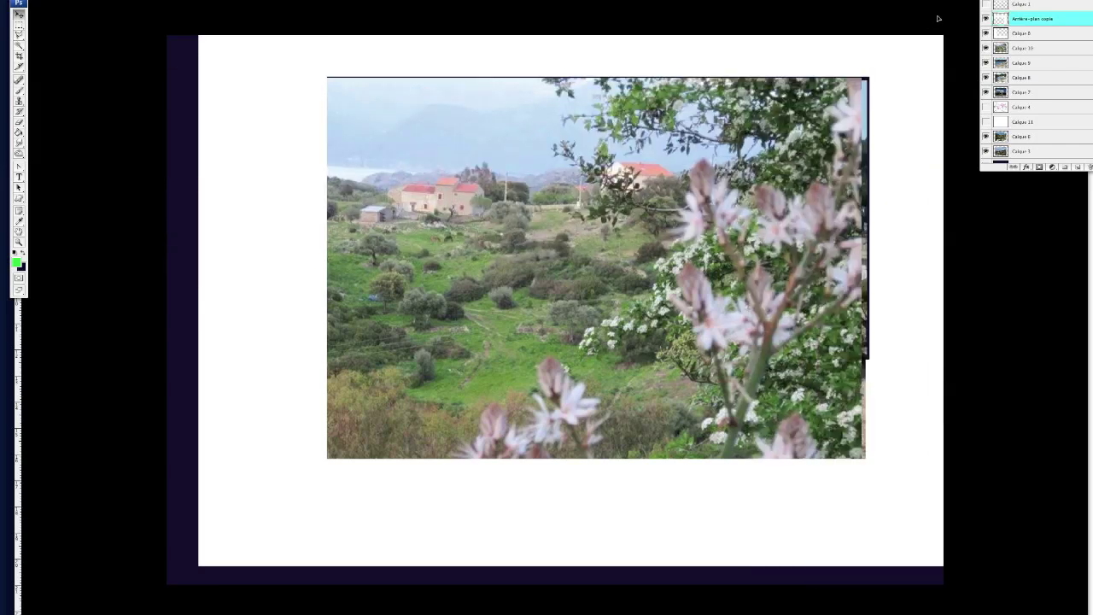
right_click(383, 502)
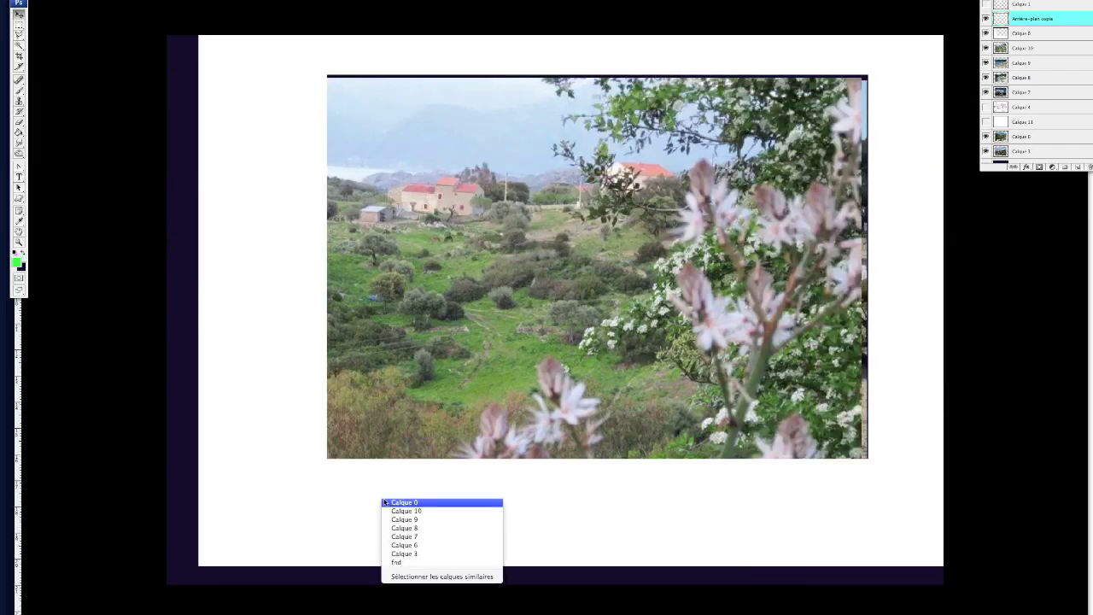
left_click(389, 502)
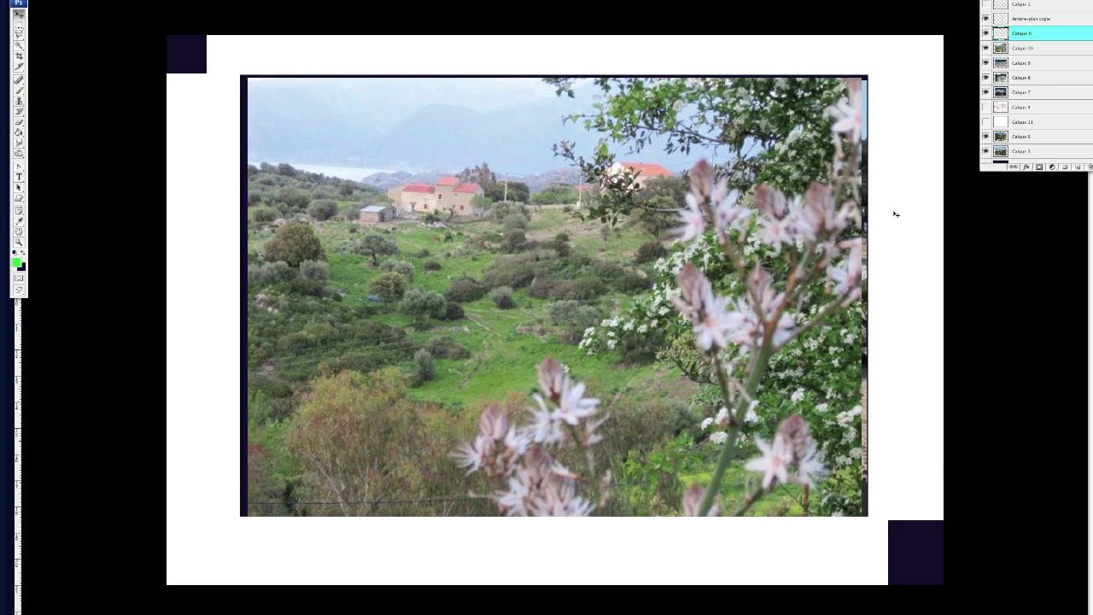
Step: Move the Arrière-plan copie mask across the countryside photo to cut the flowering tree out of the farmhouse crop
right_click(899, 239)
right_click(907, 246)
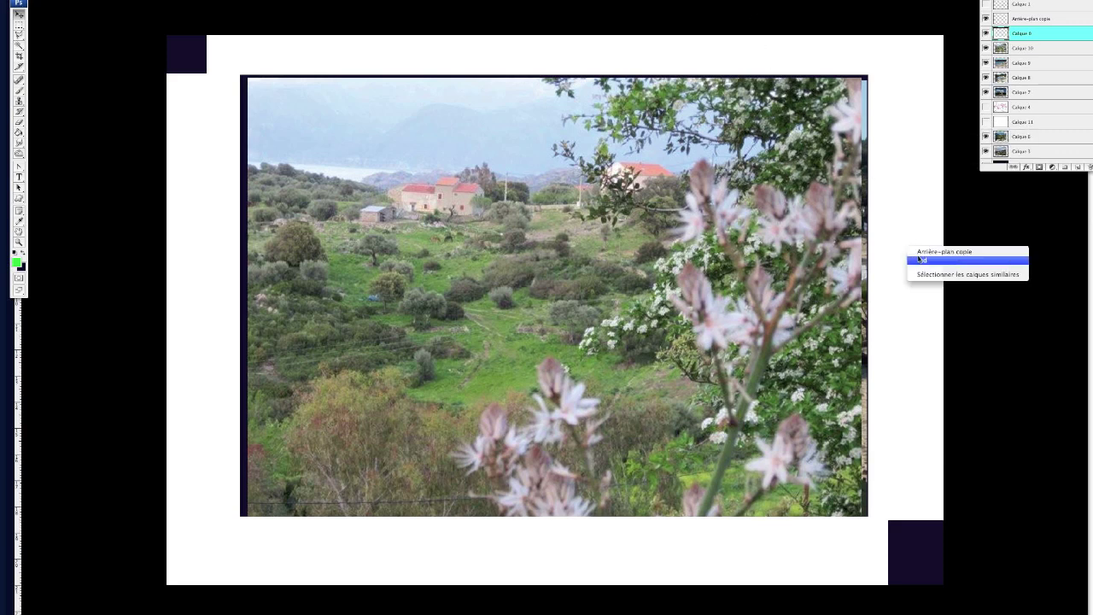
left_click(915, 251)
left_click_drag(913, 247, 620, 258)
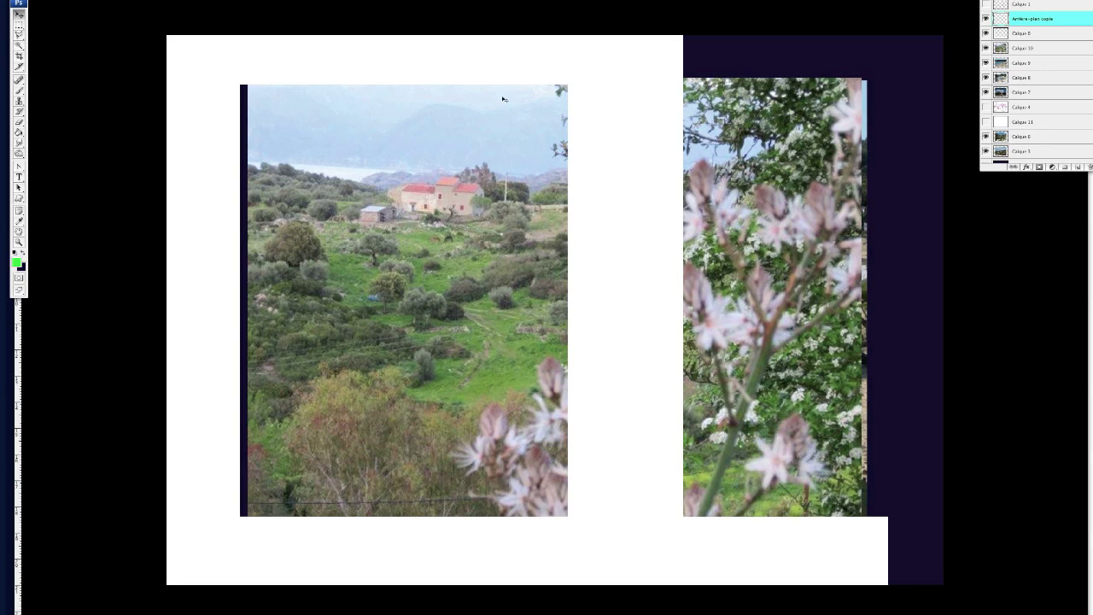
Step: Raise the Calque 0 mask to cut off the foreground bushes, leaving a wide crop of the farmhouse, hills and sky
right_click(495, 564)
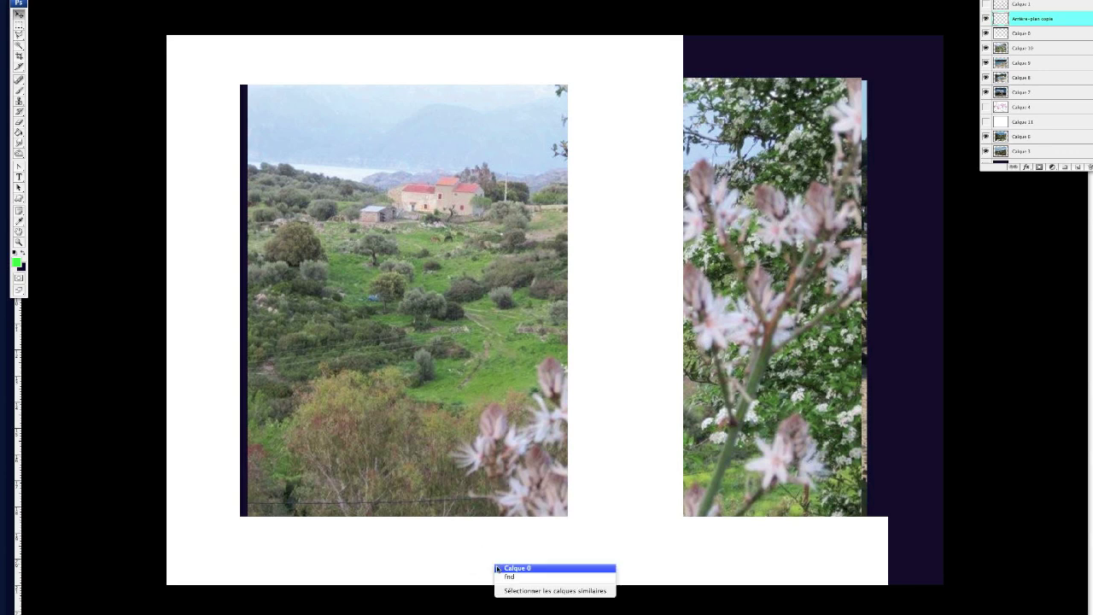
left_click(515, 568)
left_click_drag(509, 521, 495, 331)
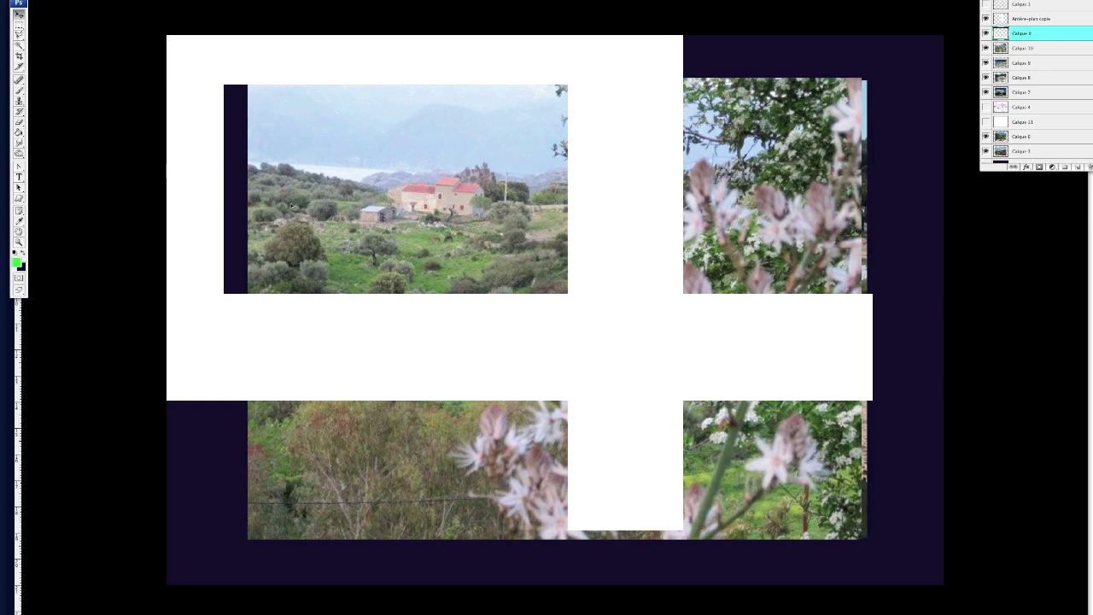
left_click_drag(450, 341, 454, 316)
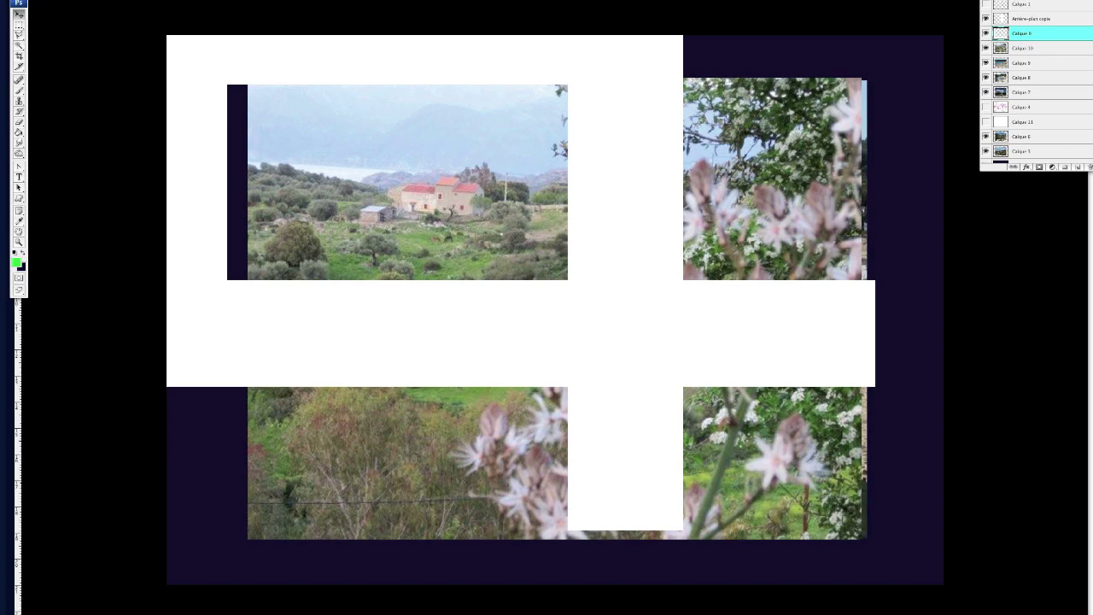
Step: Show the thirds grid and stretch it to the edges of the farmhouse crop
left_click(1054, 5)
key("ctrl+t")
left_click_drag(563, 178, 568, 179)
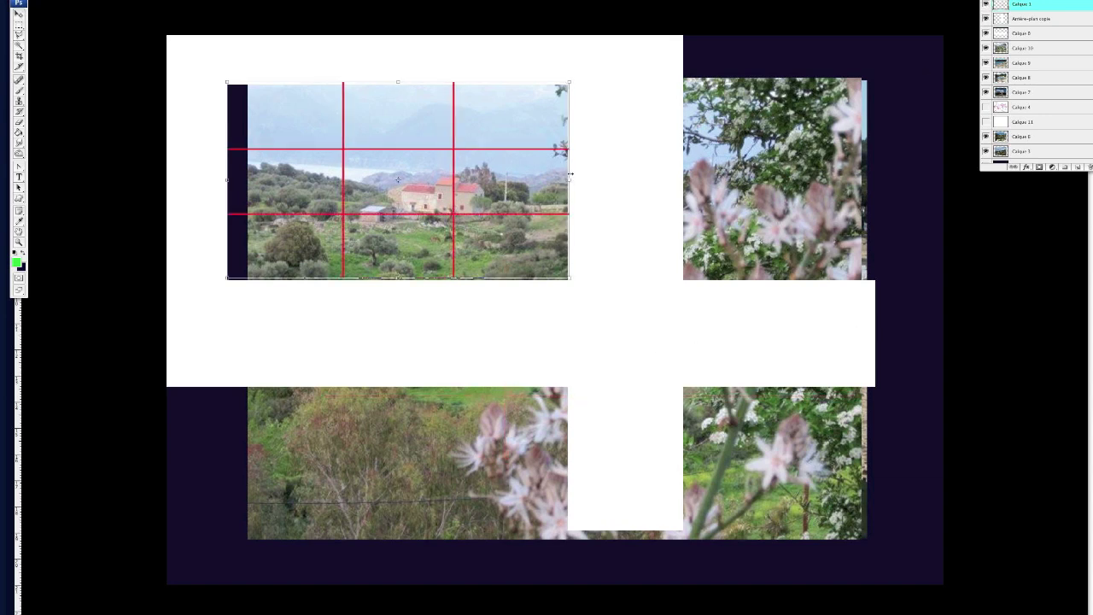
key("Return")
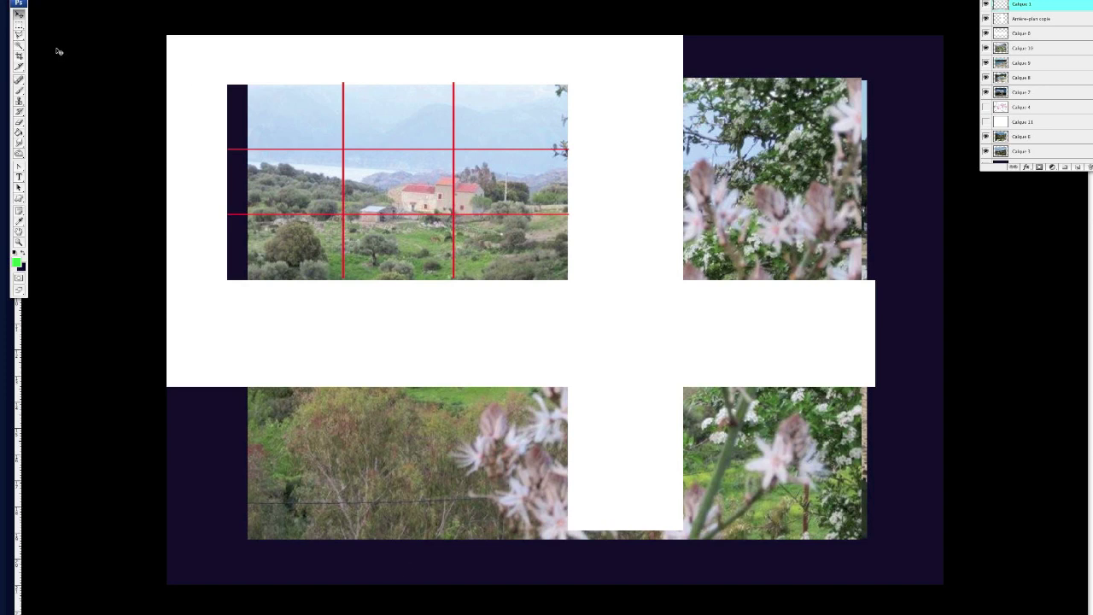
Step: Hide the thirds grid, the Arrière-plan copie mask and the Calque 0 mask
left_click(985, 4)
left_click(986, 19)
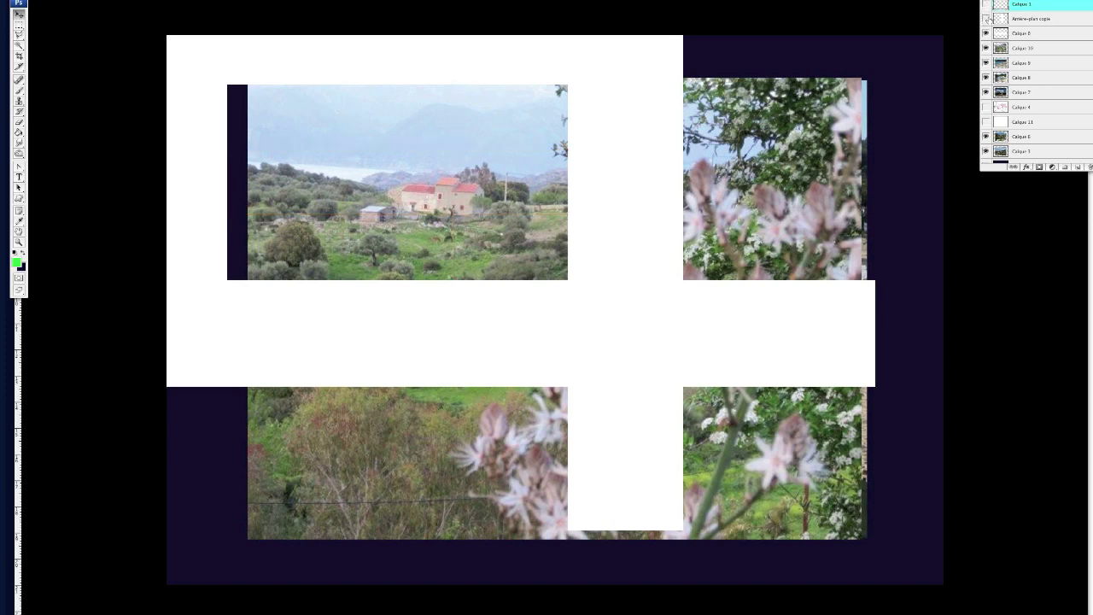
left_click(985, 33)
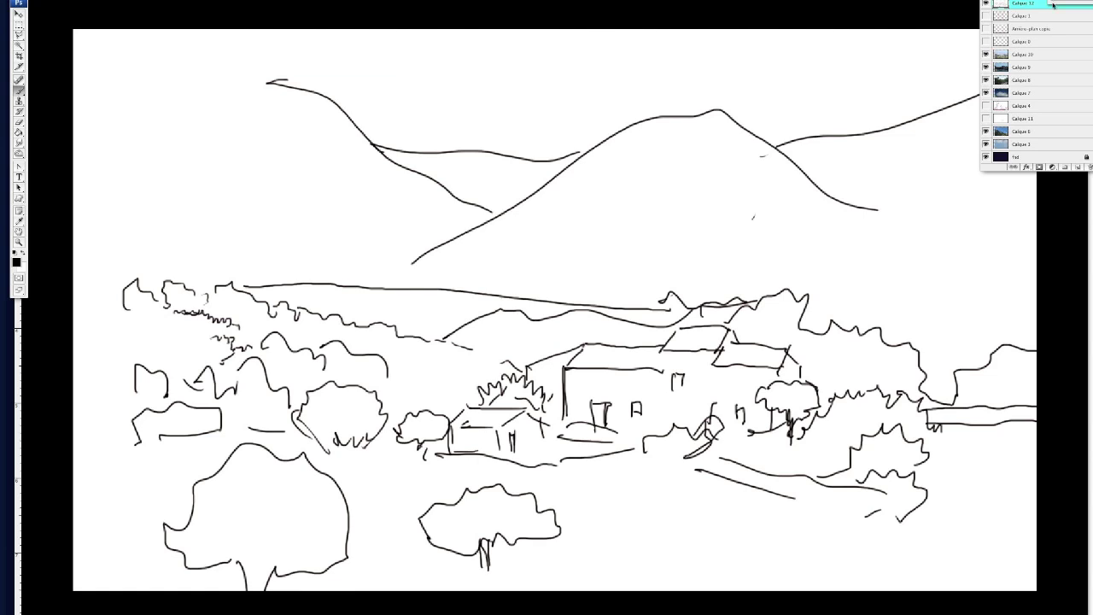
Step: Make the white sketch layer Calque 12 translucent over the photo and sketch a larger hatched tree in the left foreground
left_click(1078, 6)
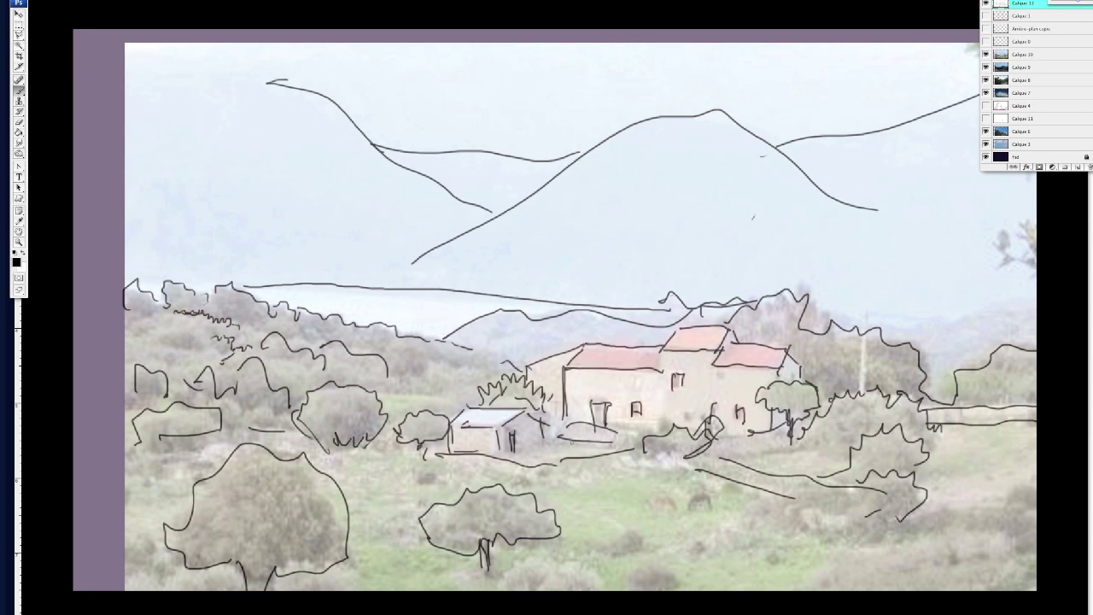
mouse_move(239, 459)
left_mouse_down()
mouse_move(227, 475)
mouse_move(291, 479)
mouse_move(307, 530)
mouse_move(265, 576)
left_mouse_up()
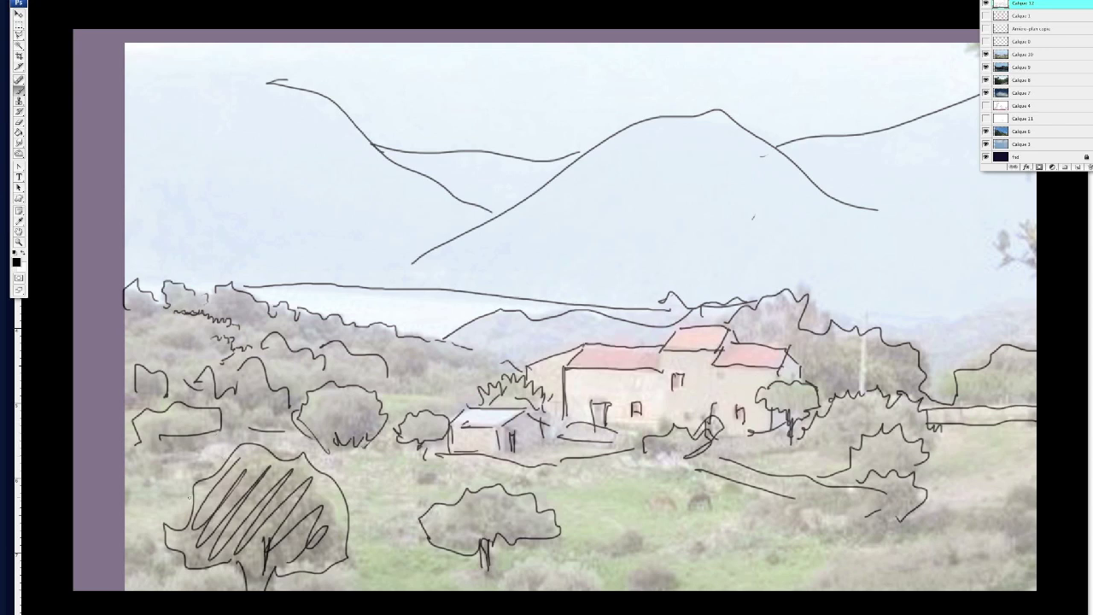
mouse_move(161, 500)
left_mouse_down()
mouse_move(232, 372)
mouse_move(309, 383)
mouse_move(346, 549)
mouse_move(175, 408)
mouse_move(358, 403)
mouse_move(314, 543)
mouse_move(169, 456)
mouse_move(239, 555)
mouse_move(275, 560)
mouse_move(255, 589)
left_mouse_up()
mouse_move(235, 340)
left_mouse_down()
mouse_move(200, 384)
mouse_move(256, 431)
mouse_move(291, 504)
mouse_move(328, 530)
mouse_move(386, 487)
left_mouse_up()
left_click_drag(361, 539, 413, 485)
left_click_drag(284, 529, 300, 590)
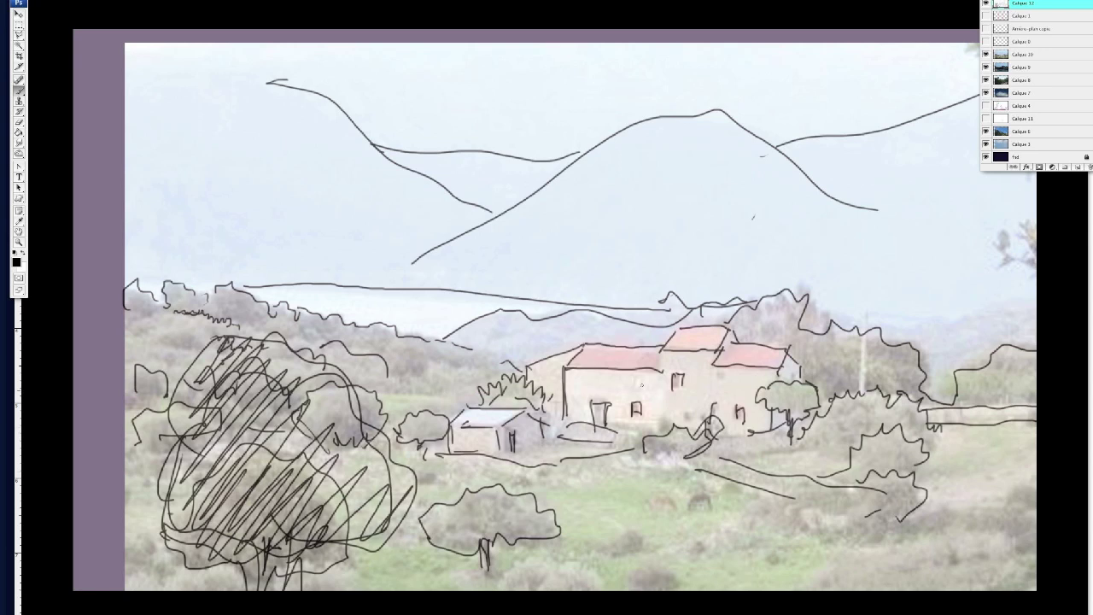
Step: Extend the horizon and the bush outlines across the blank strip beyond the photo's left edge
left_click_drag(72, 276, 179, 275)
left_click_drag(72, 299, 125, 294)
left_click_drag(72, 323, 124, 317)
left_click_drag(72, 372, 125, 365)
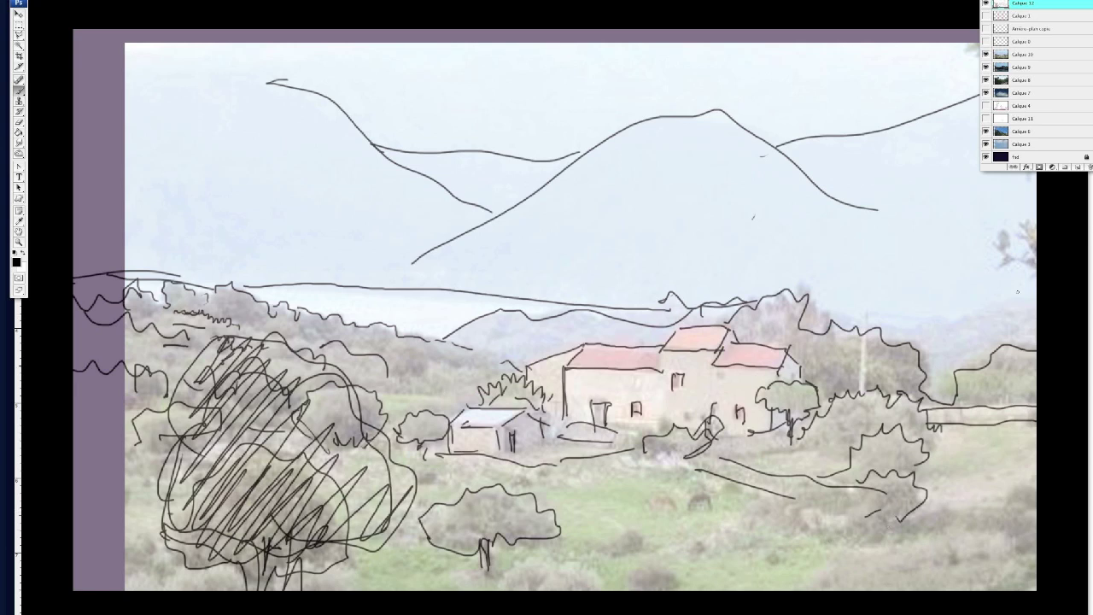
Step: Sketch a tall hatched tree with a thick trunk and sloping foreground strokes along the right side of the landscape
mouse_move(978, 215)
left_mouse_down()
mouse_move(909, 243)
mouse_move(905, 375)
mouse_move(1020, 391)
left_mouse_up()
mouse_move(903, 260)
left_mouse_down()
mouse_move(994, 203)
mouse_move(854, 224)
mouse_move(931, 423)
mouse_move(982, 224)
mouse_move(844, 247)
mouse_move(1024, 183)
mouse_move(948, 399)
mouse_move(1020, 411)
left_mouse_up()
left_click_drag(914, 196, 862, 256)
mouse_move(948, 184)
left_mouse_down()
mouse_move(922, 282)
mouse_move(982, 384)
mouse_move(960, 589)
left_mouse_up()
mouse_move(991, 414)
left_mouse_down()
mouse_move(1035, 568)
mouse_move(1014, 507)
mouse_move(973, 459)
mouse_move(982, 569)
mouse_move(1007, 589)
left_mouse_up()
mouse_move(1001, 431)
left_mouse_down()
mouse_move(1004, 590)
mouse_move(969, 536)
mouse_move(957, 547)
left_mouse_up()
mouse_move(982, 511)
left_mouse_down()
mouse_move(873, 558)
mouse_move(707, 589)
mouse_move(939, 543)
mouse_move(1009, 507)
left_mouse_up()
mouse_move(1001, 512)
left_mouse_down()
mouse_move(883, 562)
mouse_move(731, 588)
left_mouse_up()
left_click_drag(892, 589, 962, 557)
left_click_drag(962, 543, 974, 581)
mouse_move(973, 514)
left_mouse_down()
mouse_move(822, 589)
mouse_move(1036, 521)
mouse_move(814, 589)
mouse_move(922, 571)
left_mouse_up()
left_click_drag(1033, 522, 837, 589)
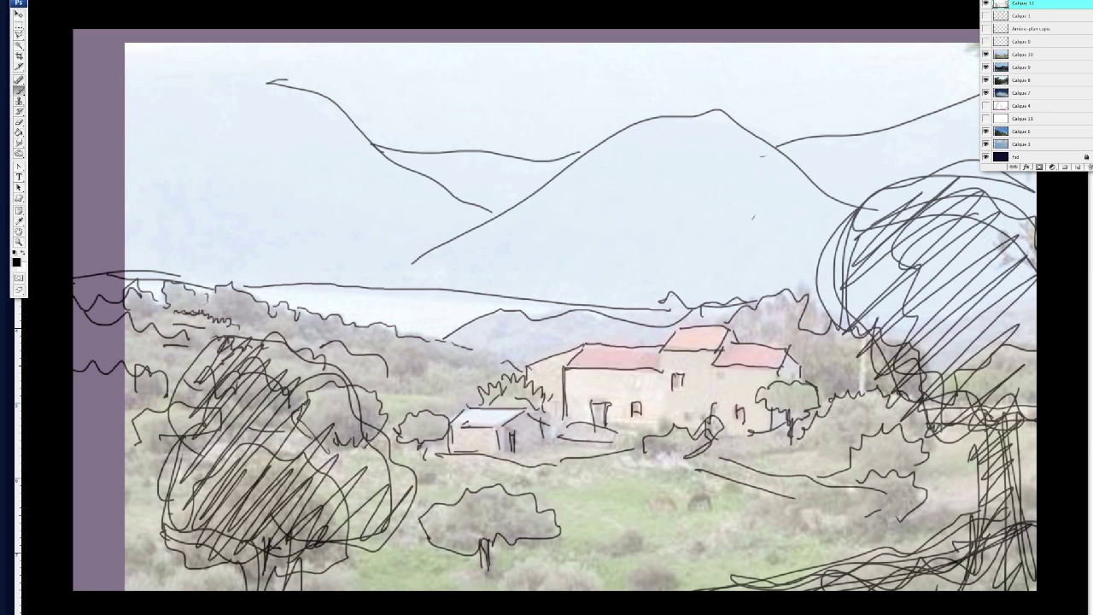
Step: Extend the left mountain ridge outward and draw two arrows leading from the foreground trees towards the central mountain
left_click_drag(128, 64, 287, 80)
left_click_drag(265, 339, 587, 227)
mouse_move(561, 203)
left_mouse_down()
mouse_move(640, 209)
mouse_move(548, 263)
left_mouse_up()
left_click_drag(479, 501, 678, 284)
left_click_drag(715, 249, 676, 284)
mouse_move(684, 233)
left_mouse_down()
mouse_move(746, 246)
mouse_move(649, 350)
left_mouse_up()
left_click_drag(248, 385, 376, 547)
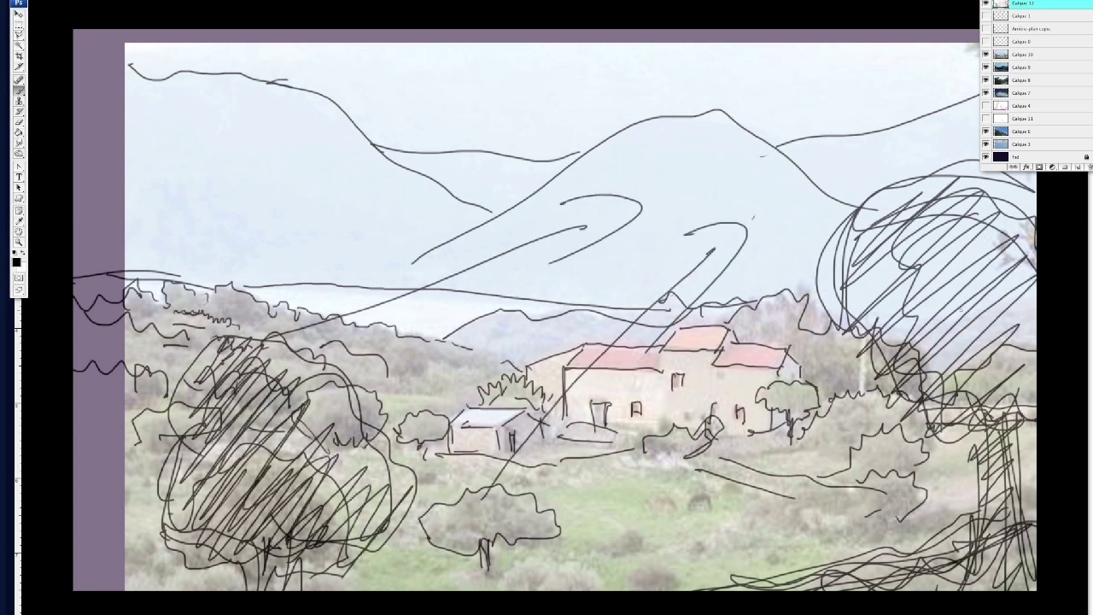